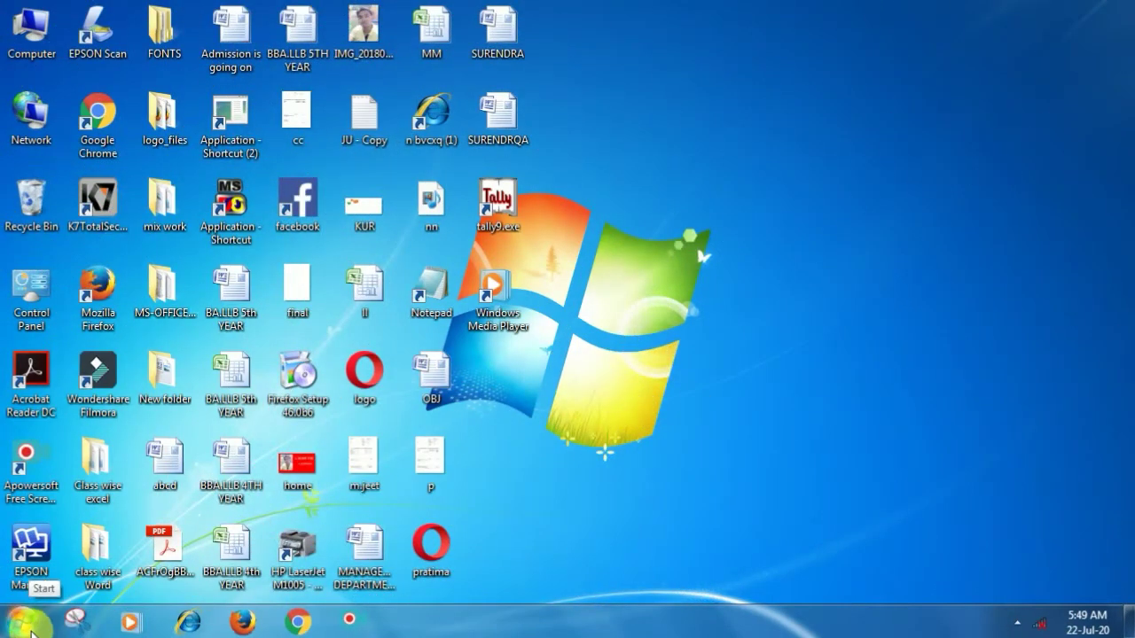
Launch Microsoft Office Word 2007 from the Start menu, zoom in twice, then return to 100%.
{"action": "left_click", "coordinate": [22, 621]}
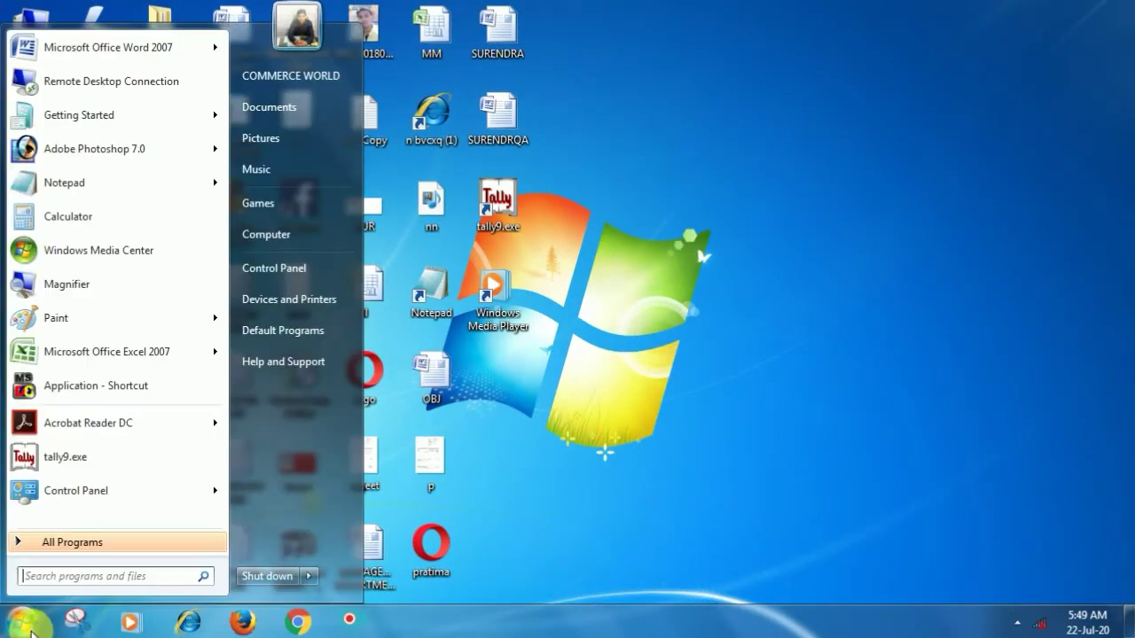
{"action": "left_click", "coordinate": [148, 53]}
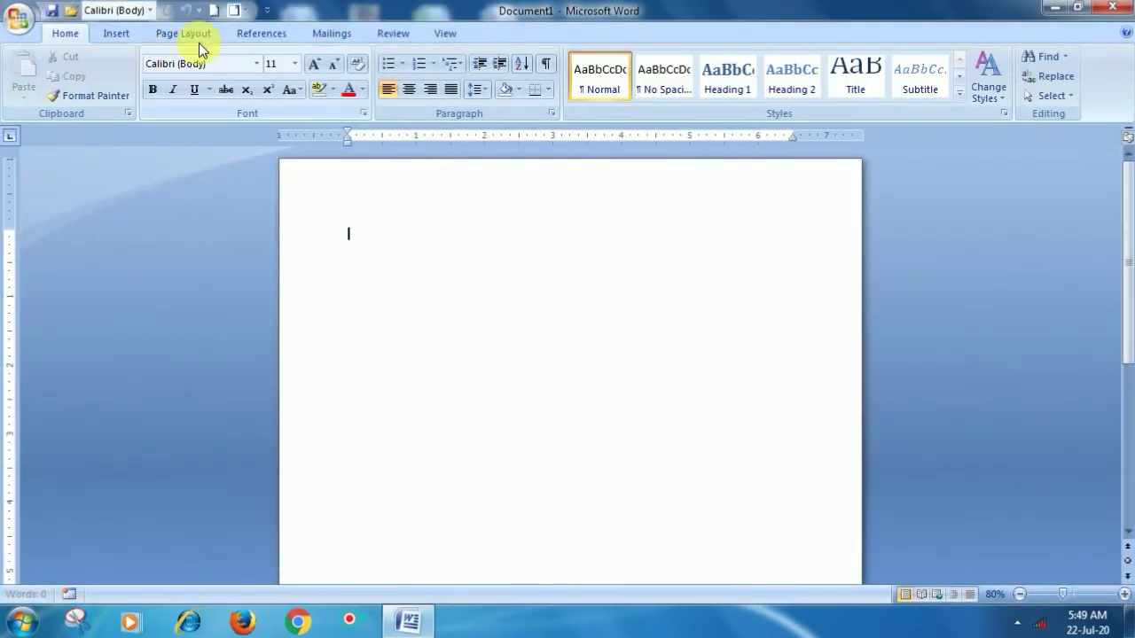
{"action": "left_click", "coordinate": [1125, 595]}
{"action": "left_click", "coordinate": [1124, 595]}
{"action": "left_click", "coordinate": [1125, 595]}
{"action": "left_click", "coordinate": [1124, 595]}
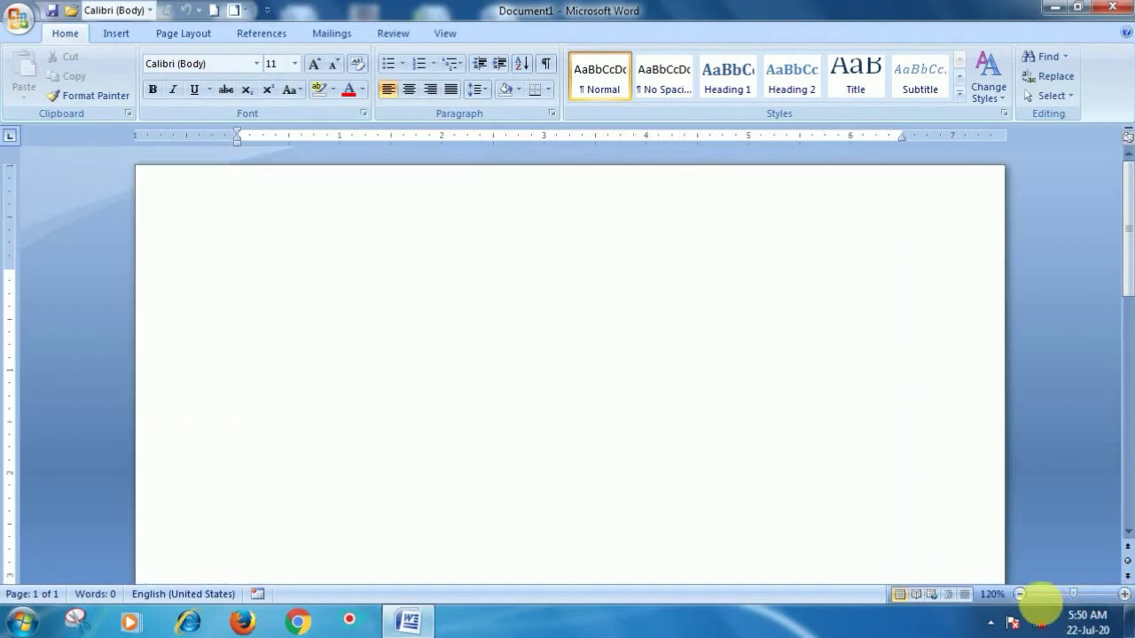
{"action": "left_click", "coordinate": [1020, 594]}
{"action": "left_click", "coordinate": [1020, 594]}
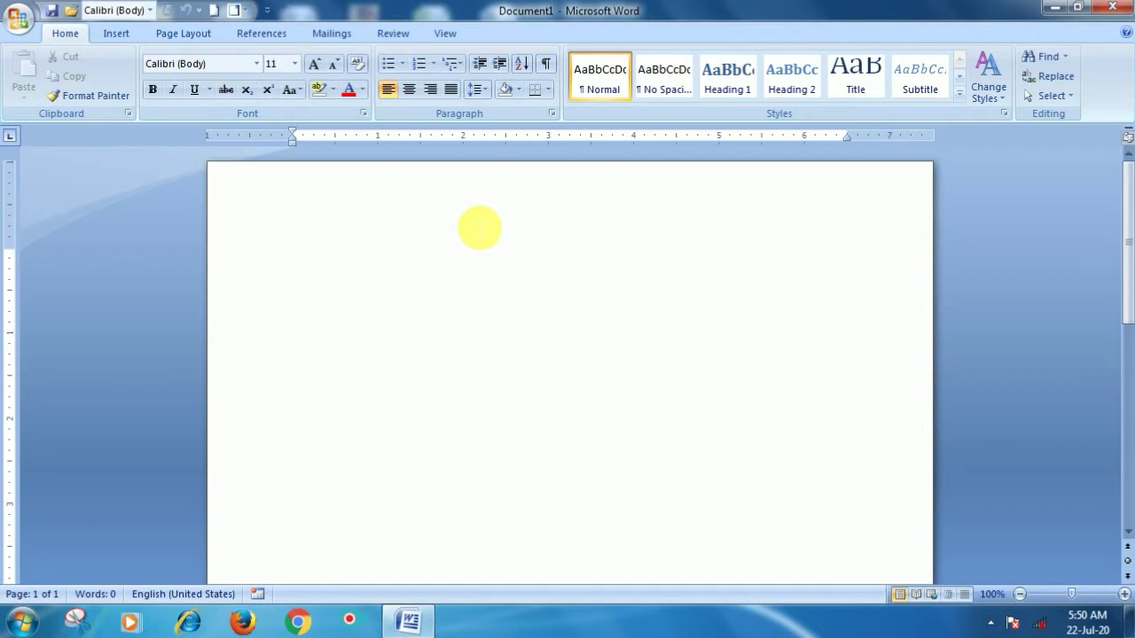
Type a +----+ dash pattern marking five columns, removing the stray '=' near the end.
{"action": "type", "text": "+"}
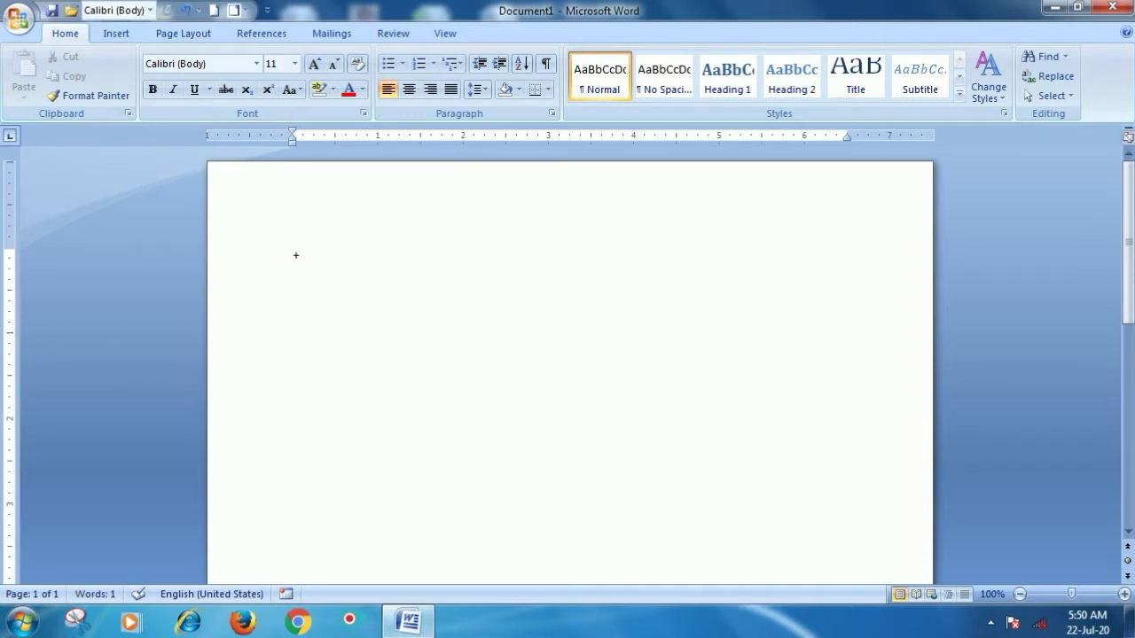
{"action": "type", "text": "-"}
{"action": "type", "text": "---------"}
{"action": "type", "text": "+"}
{"action": "type", "text": "--"}
{"action": "type", "text": "----------------"}
{"action": "type", "text": "--"}
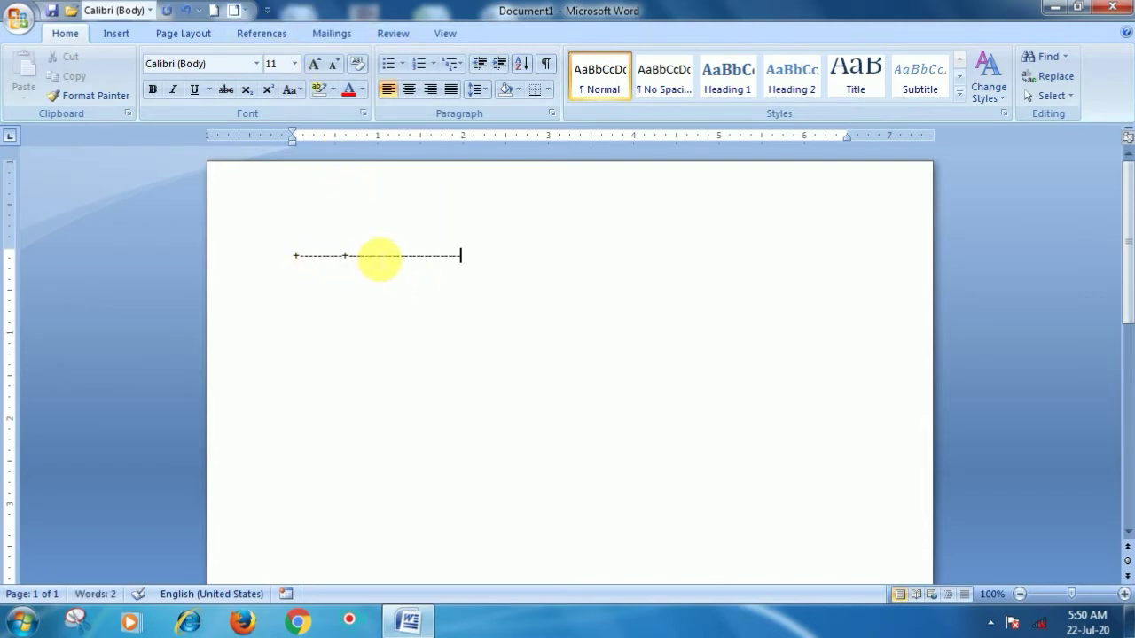
{"action": "type", "text": "-"}
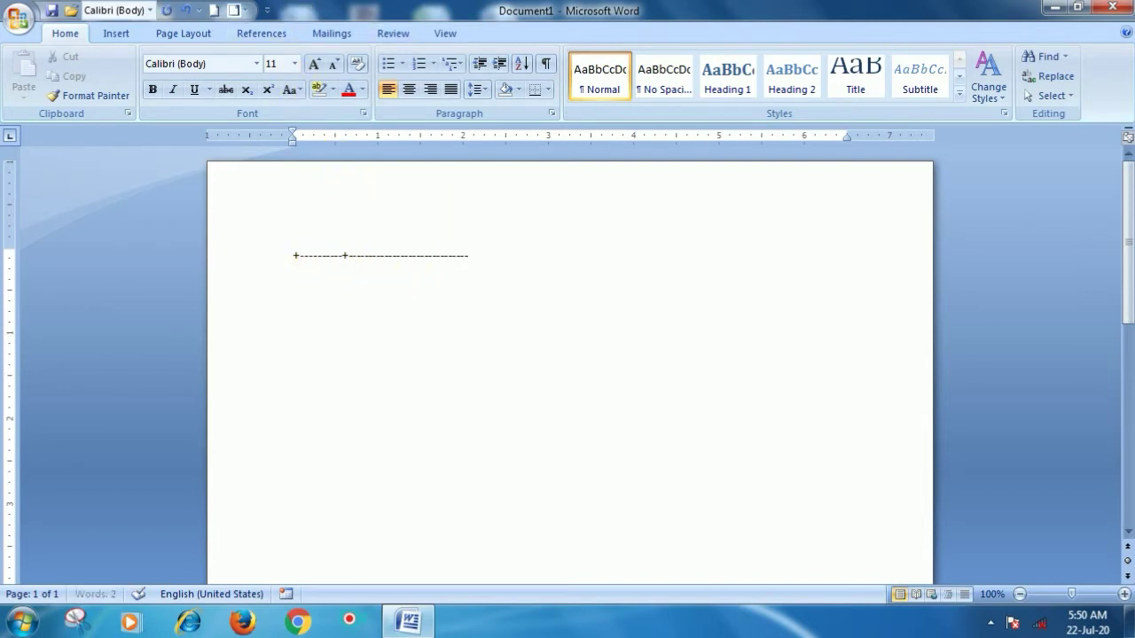
{"action": "type", "text": "-------"}
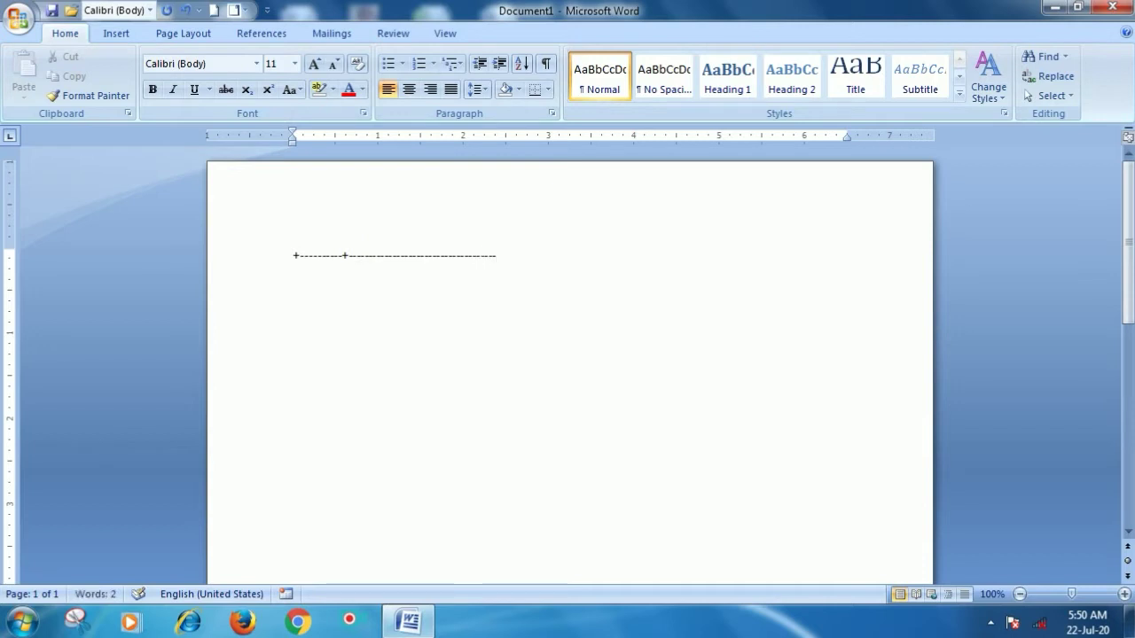
{"action": "type", "text": "+"}
{"action": "type", "text": "-------------------"}
{"action": "type", "text": "---------------"}
{"action": "type", "text": "+"}
{"action": "type", "text": "---------"}
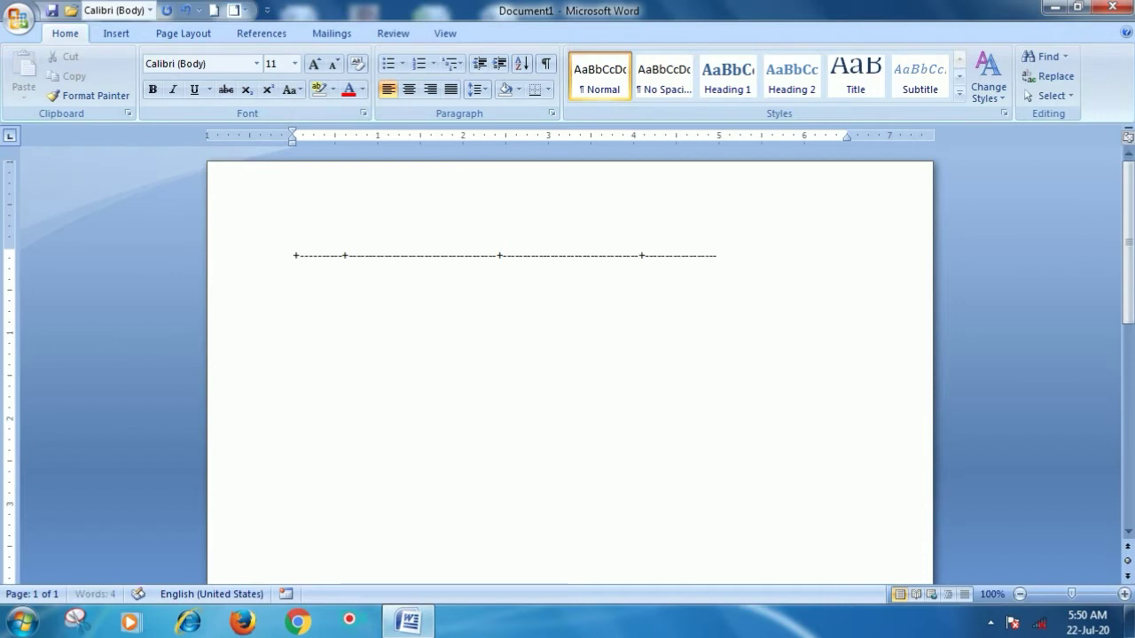
{"action": "type", "text": "----------"}
{"action": "type", "text": "=_"}
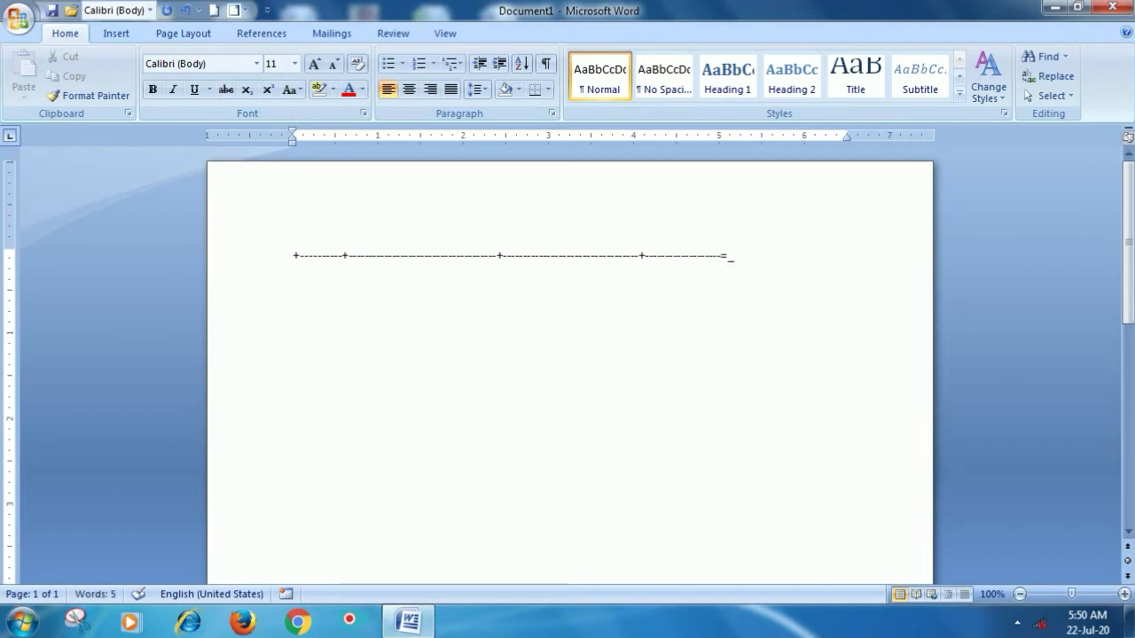
{"action": "key", "text": "BackSpace"}
{"action": "key", "text": "BackSpace"}
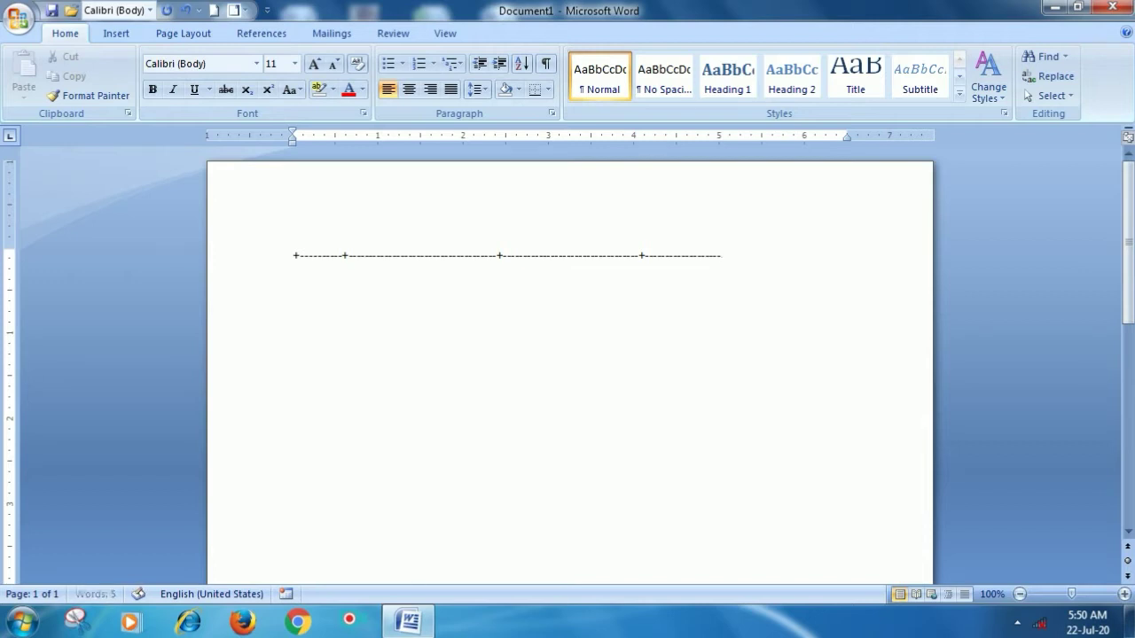
{"action": "type", "text": "+"}
{"action": "type", "text": "----------"}
{"action": "type", "text": "-"}
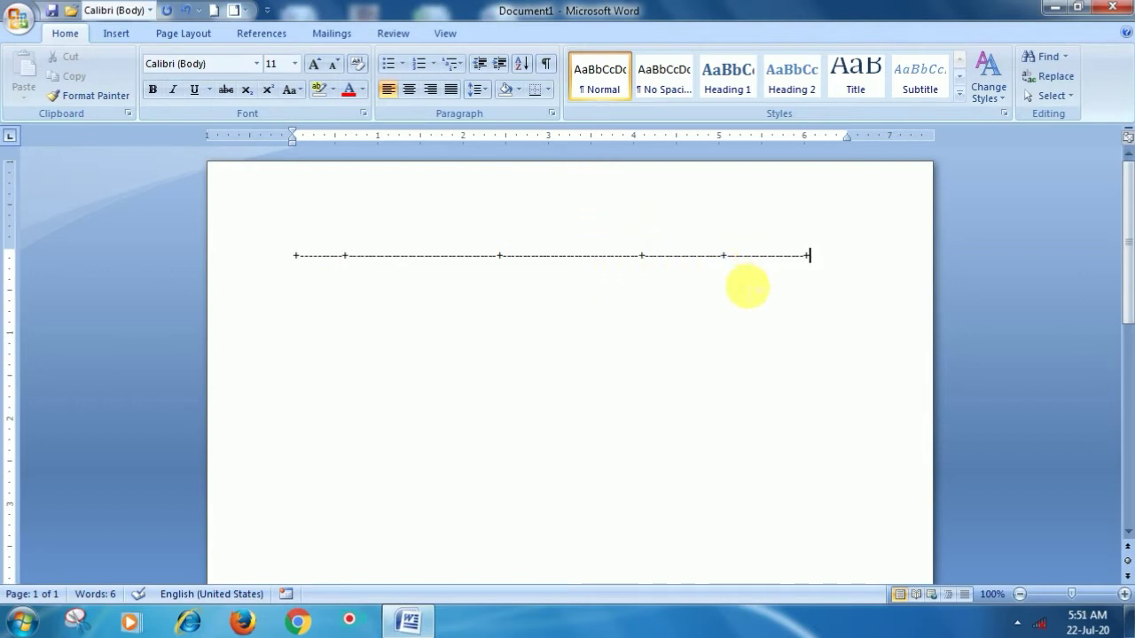
Auto-convert the dash line to a table with headers Sn, Name, Father's name, Roll no, Roll coce.
{"action": "key", "text": "Return"}
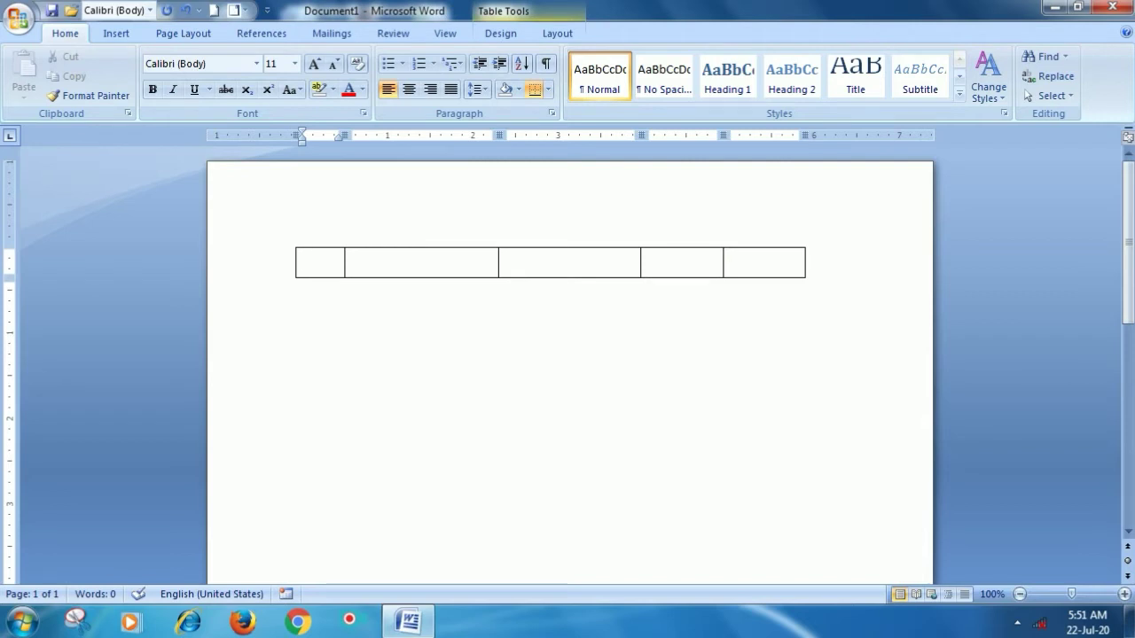
{"action": "type", "text": "sn"}
{"action": "key", "text": "Tab"}
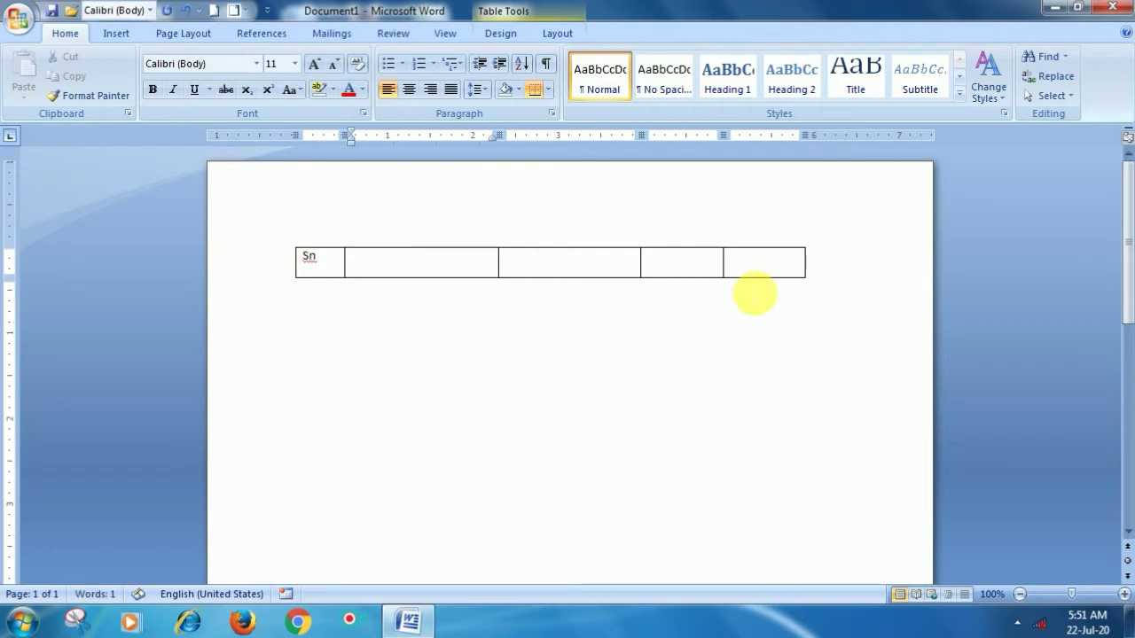
{"action": "type", "text": "nam"}
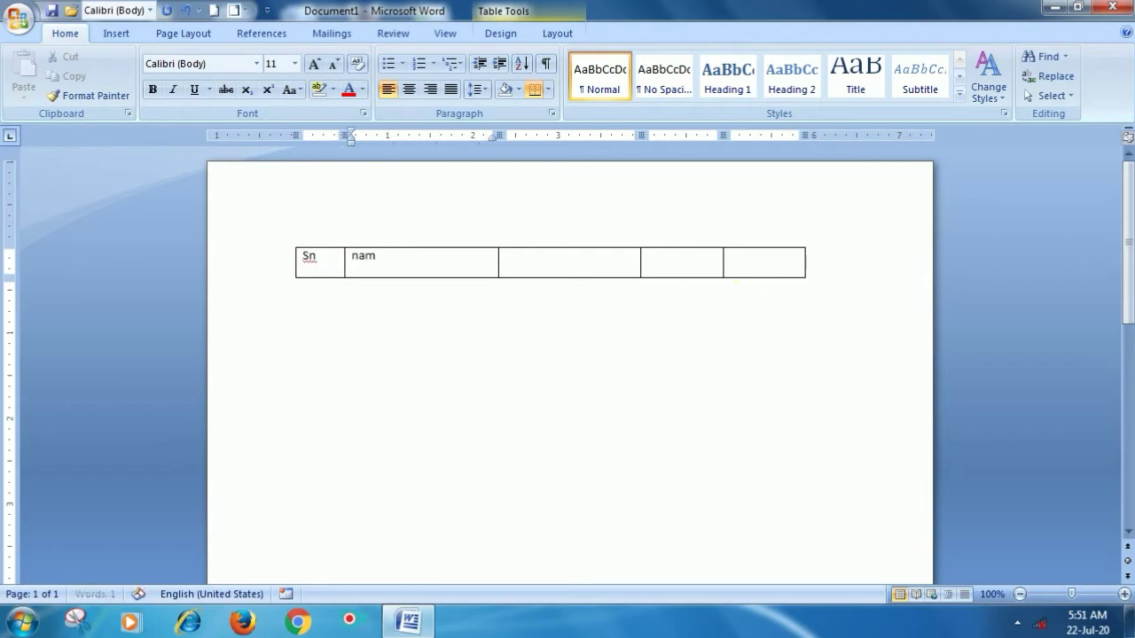
{"action": "type", "text": "e"}
{"action": "key", "text": "Tab"}
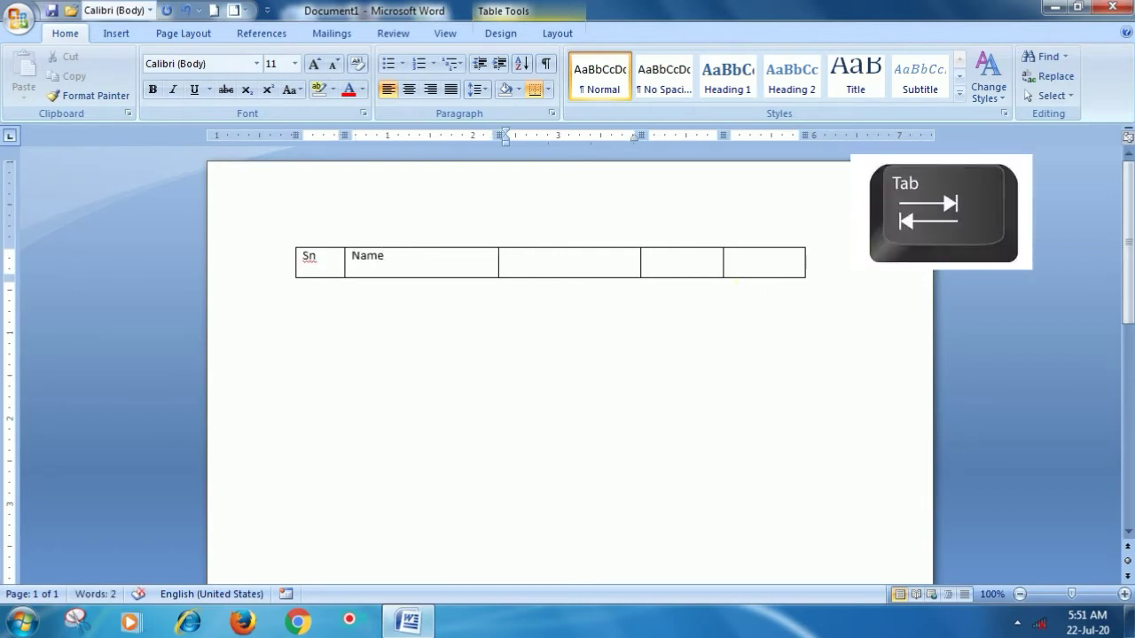
{"action": "type", "text": "fa"}
{"action": "type", "text": "ther"}
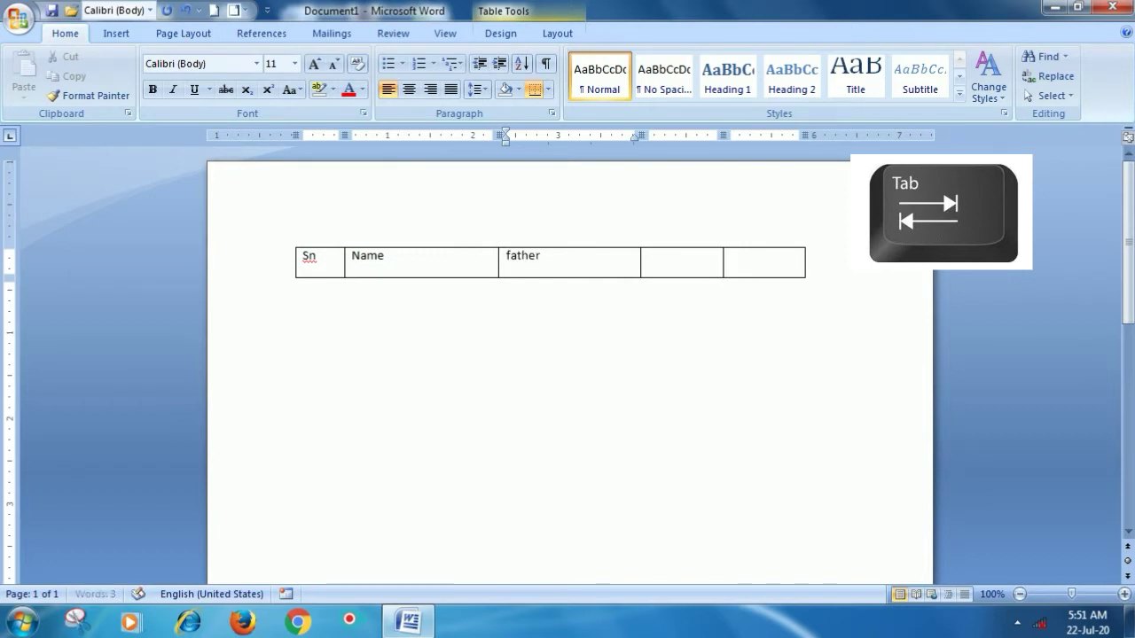
{"action": "type", "text": "'"}
{"action": "type", "text": "ame"}
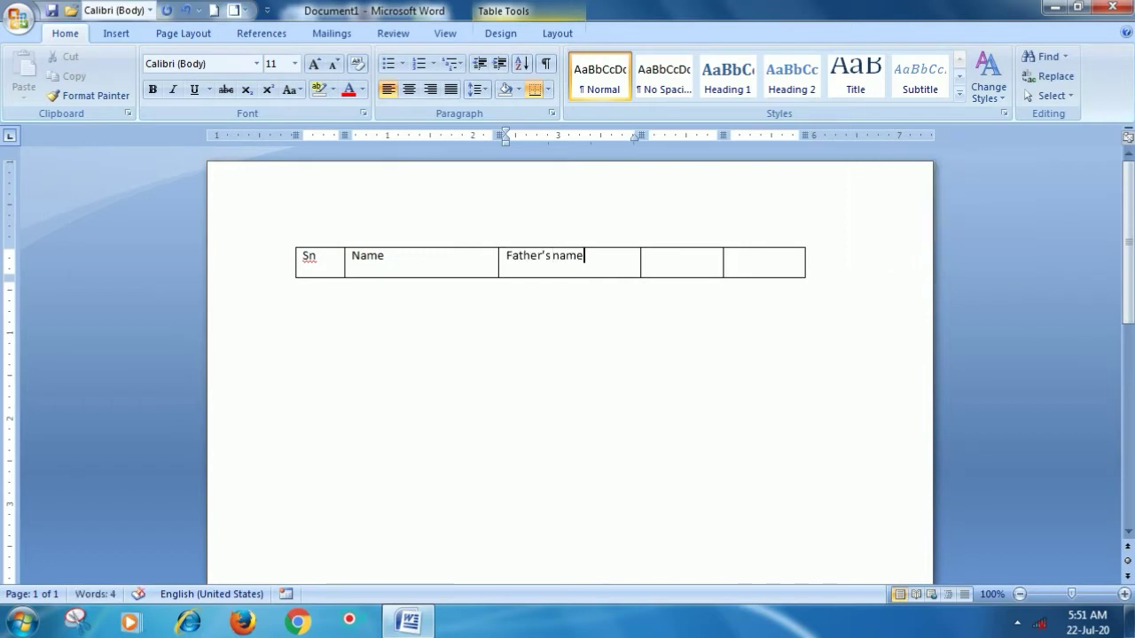
{"action": "key", "text": "Tab"}
{"action": "type", "text": "ro"}
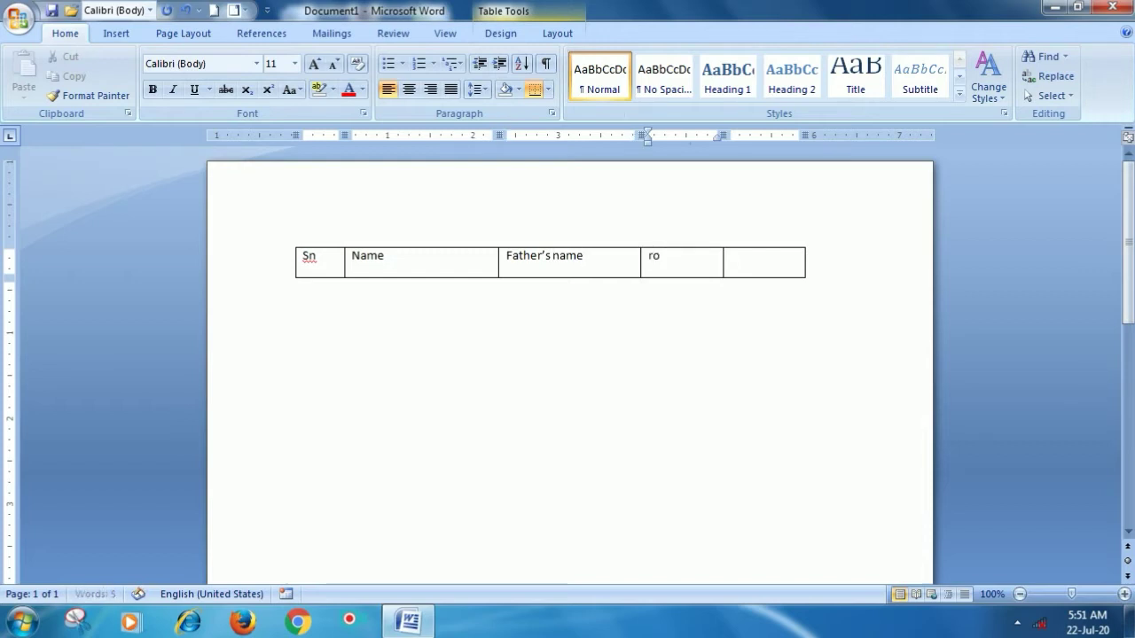
{"action": "type", "text": "ll no"}
{"action": "key", "text": "Tab"}
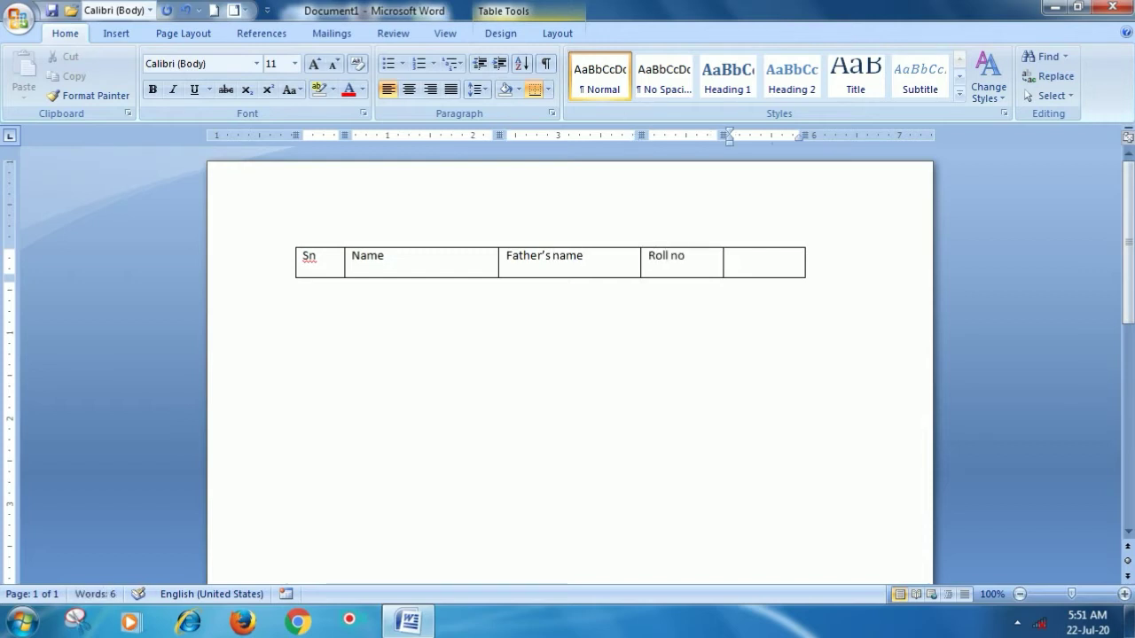
{"action": "type", "text": "ro"}
{"action": "type", "text": " c"}
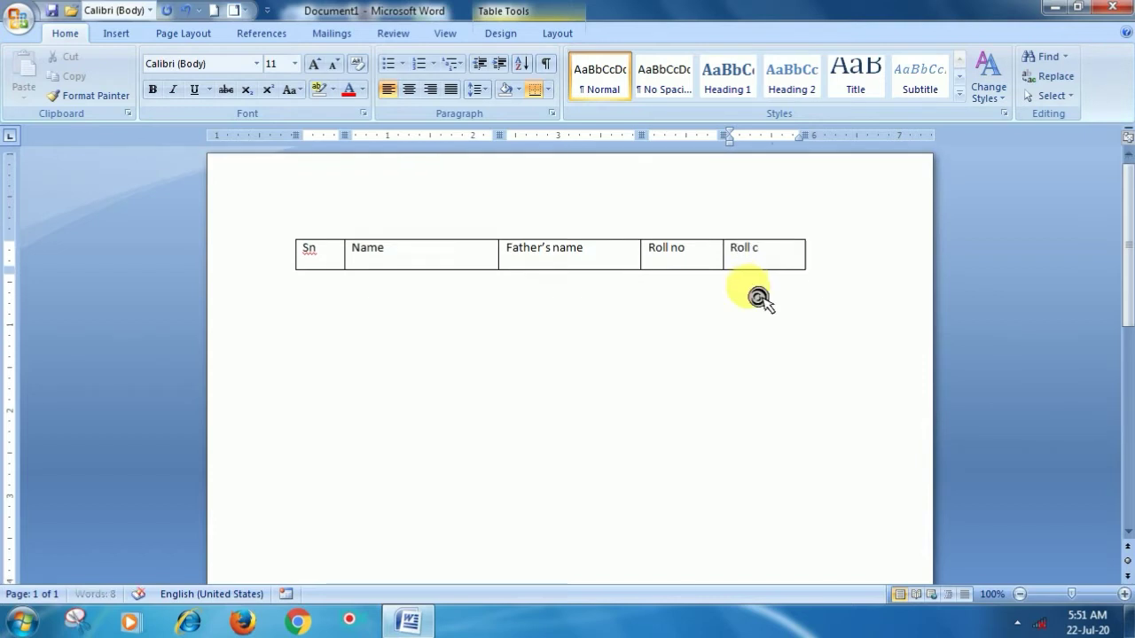
{"action": "type", "text": "oce"}
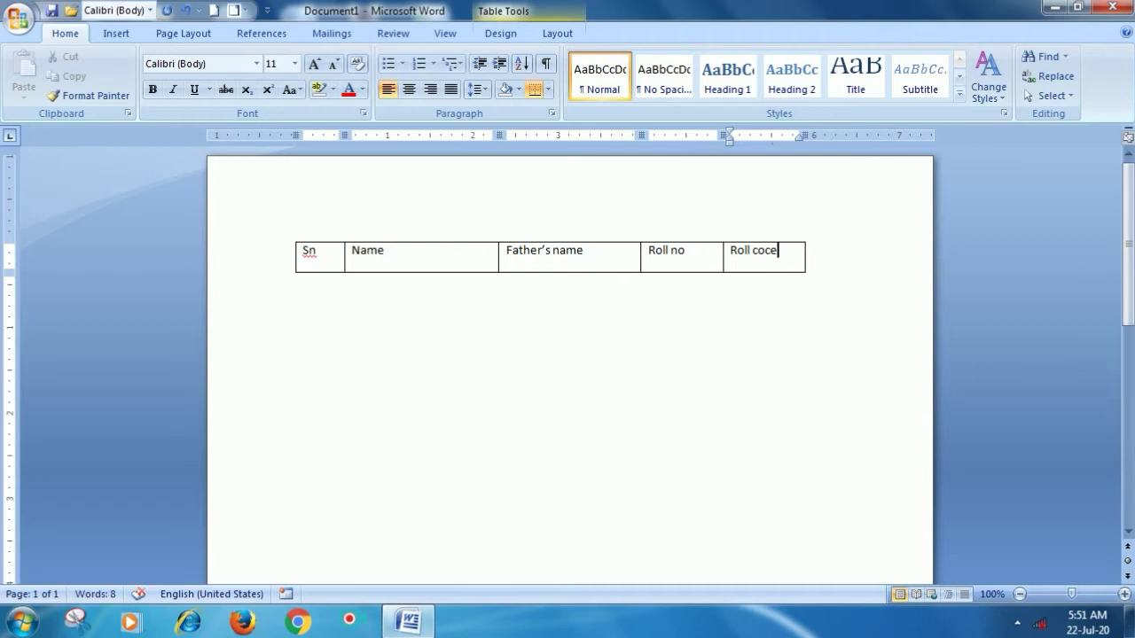
{"action": "key", "text": "Tab"}
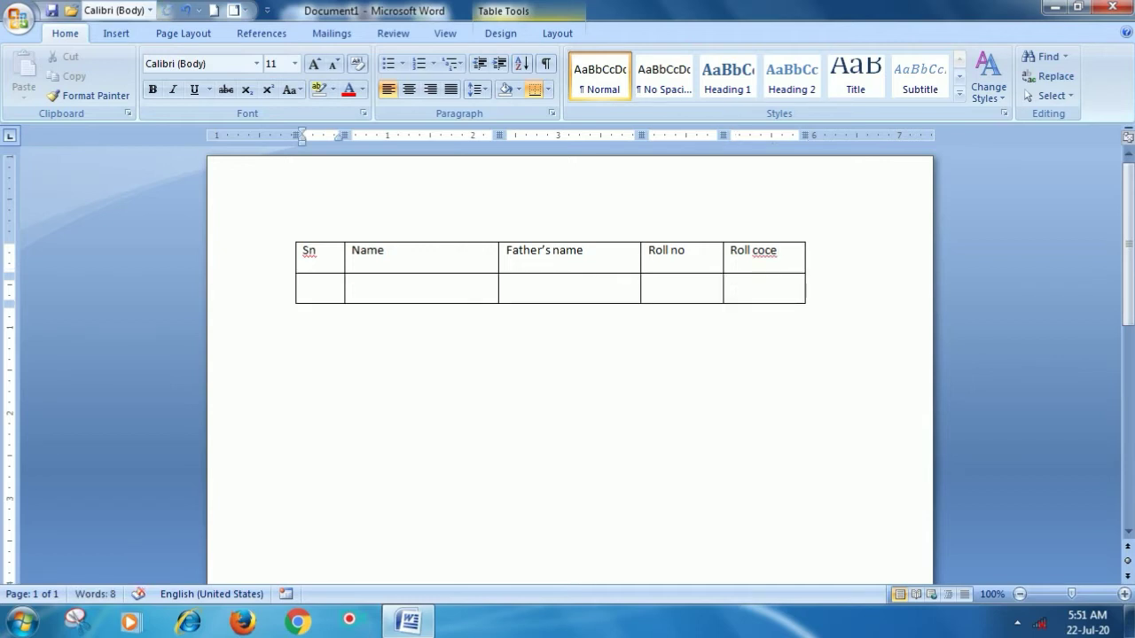
Add blank rows until six empty rows sit under the header, then select everything with Ctrl+A.
{"action": "key", "text": "Tab"}
{"action": "key", "text": "Tab"}
{"action": "key", "text": "Tab"}
{"action": "key", "text": "Tab"}
{"action": "key", "text": "Tab"}
{"action": "key", "text": "Tab"}
{"action": "key", "text": "Tab"}
{"action": "key", "text": "Tab"}
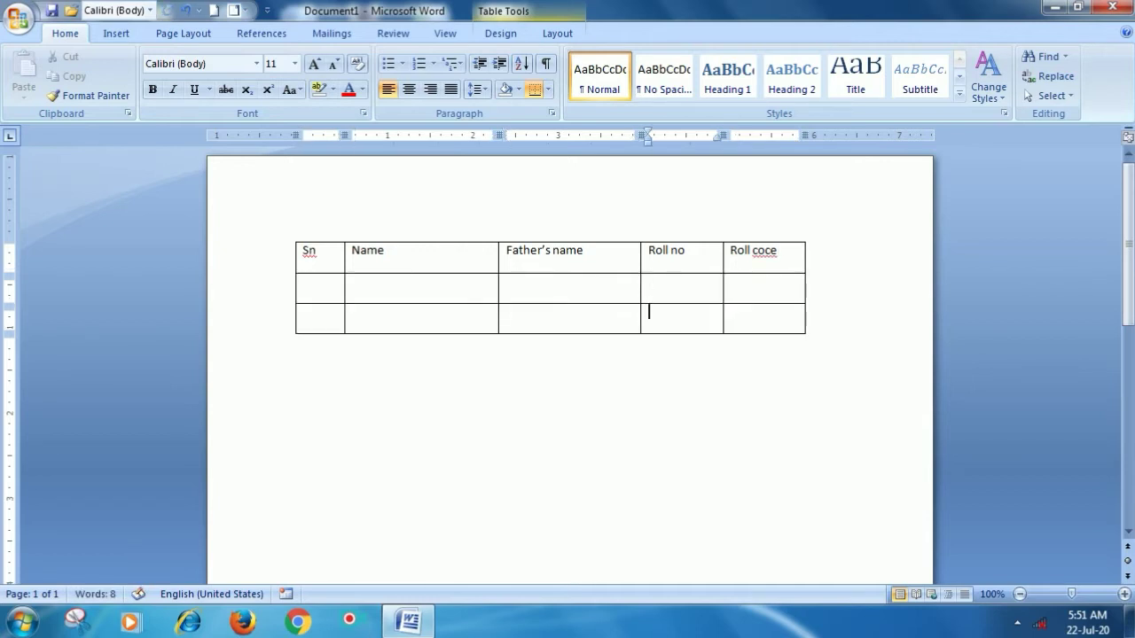
{"action": "key", "text": "Tab"}
{"action": "key", "text": "Tab"}
{"action": "key", "text": "Tab"}
{"action": "key", "text": "Tab"}
{"action": "key", "text": "Tab"}
{"action": "key", "text": "Tab"}
{"action": "key", "text": "Tab"}
{"action": "key", "text": "Tab"}
{"action": "key", "text": "Tab"}
{"action": "key", "text": "Tab"}
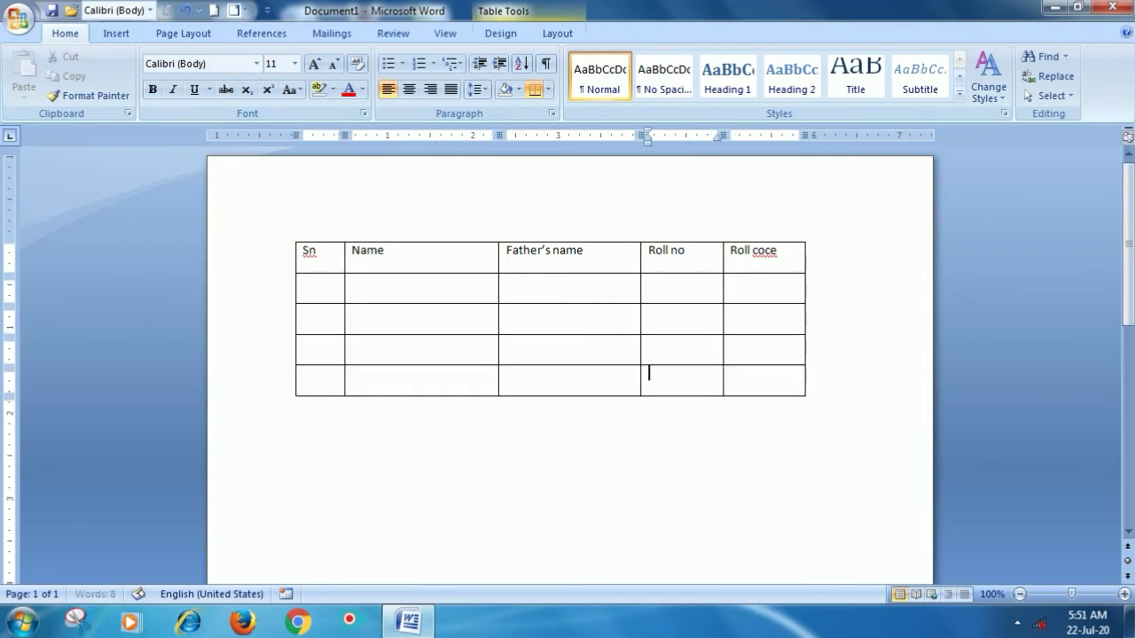
{"action": "key", "text": "Tab"}
{"action": "key", "text": "Tab"}
{"action": "key", "text": "Tab"}
{"action": "key", "text": "Tab"}
{"action": "key", "text": "Tab"}
{"action": "key", "text": "Tab"}
{"action": "key", "text": "Tab"}
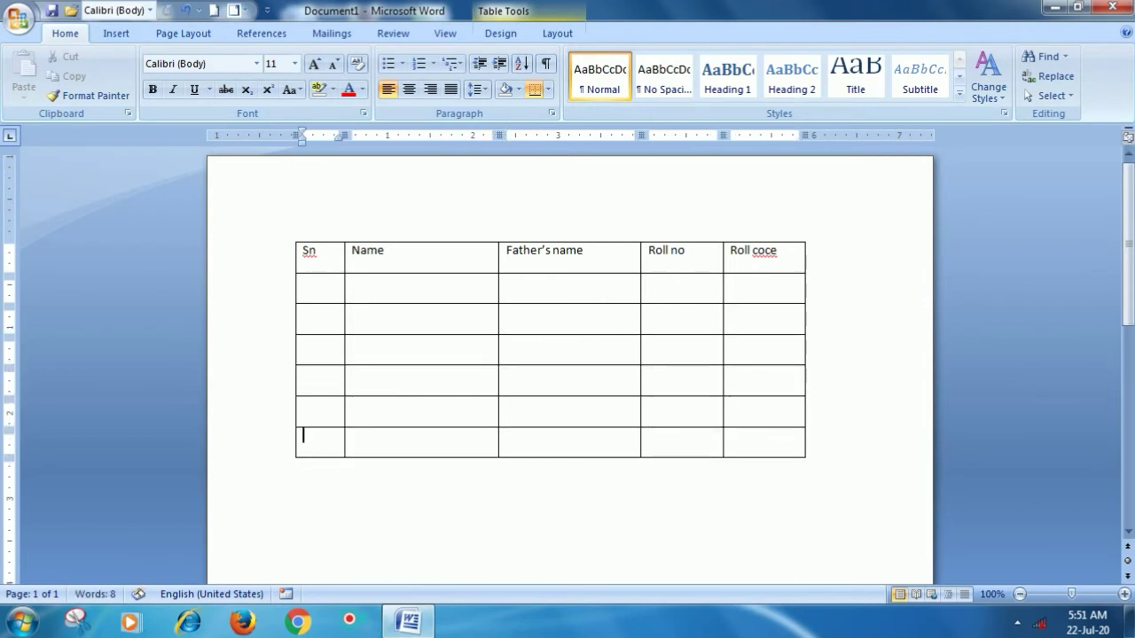
{"action": "mouse_move", "coordinate": [497, 257]}
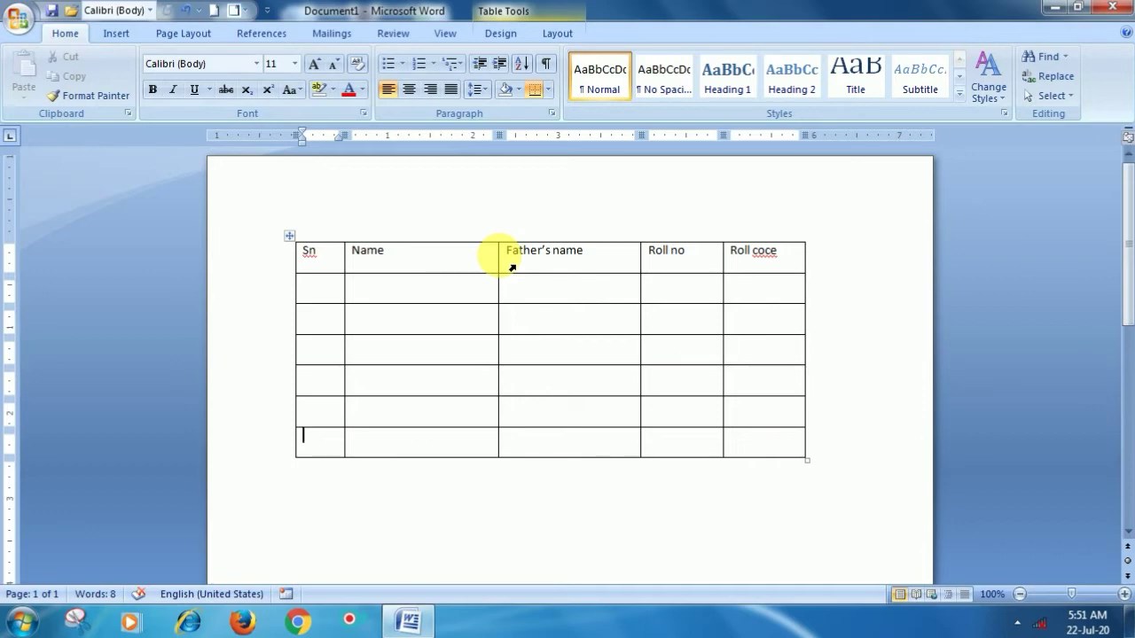
{"action": "key", "text": "ctrl+a"}
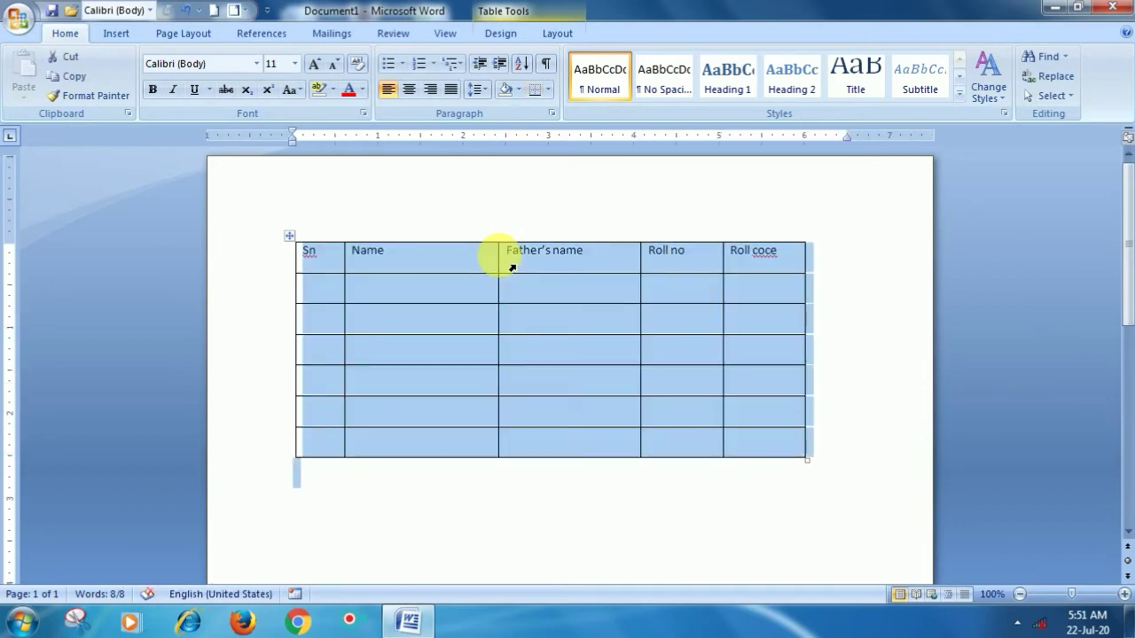
Delete the selected table, postpone the antivirus reminder, and type a new +----+ dash line.
{"action": "key", "text": "Delete"}
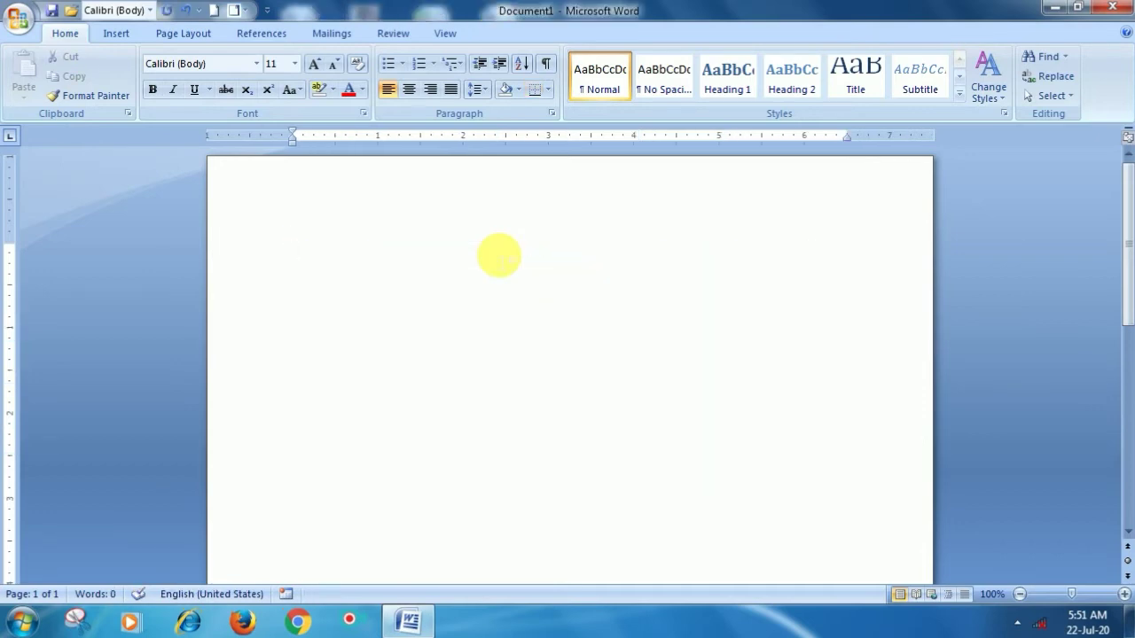
{"action": "type", "text": "+"}
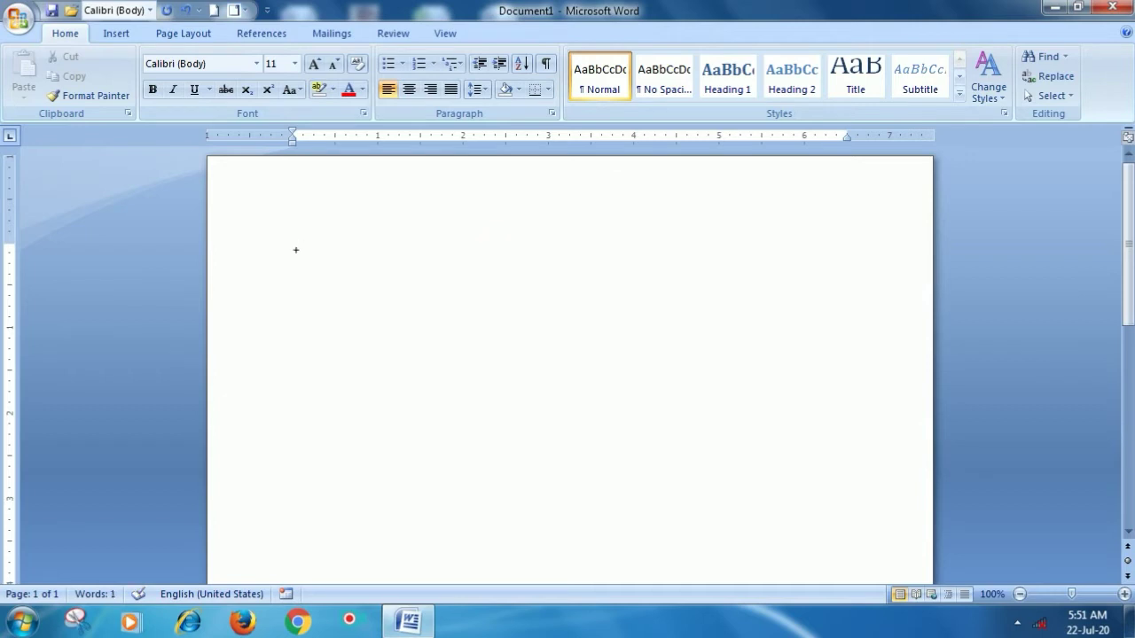
{"action": "type", "text": "------"}
{"action": "type", "text": "--"}
{"action": "type", "text": "+"}
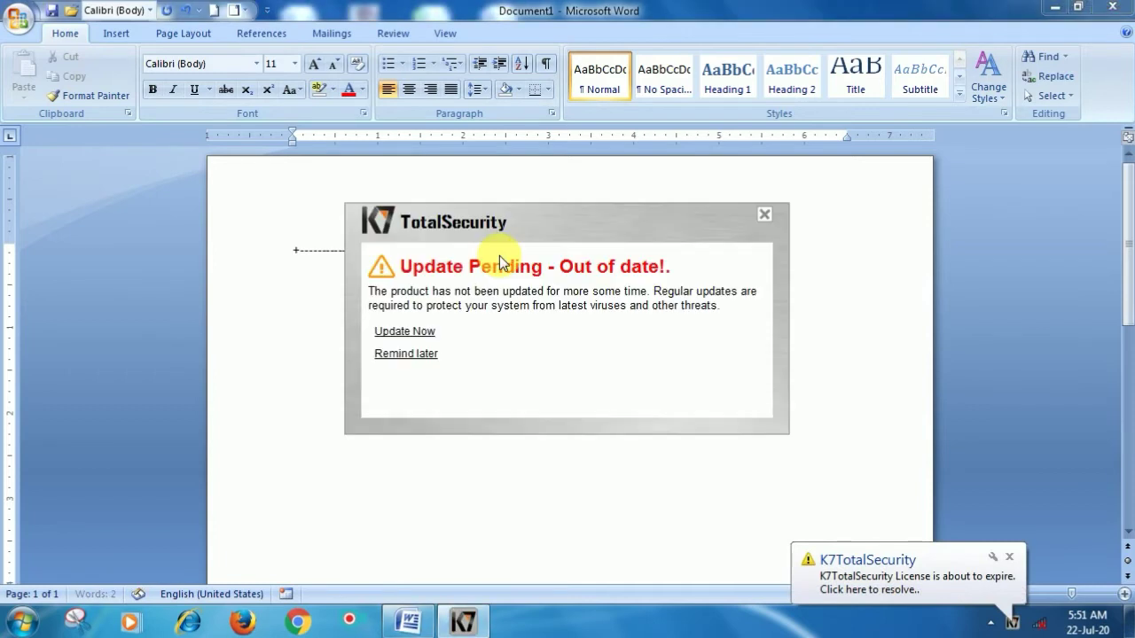
{"action": "left_click", "coordinate": [395, 354]}
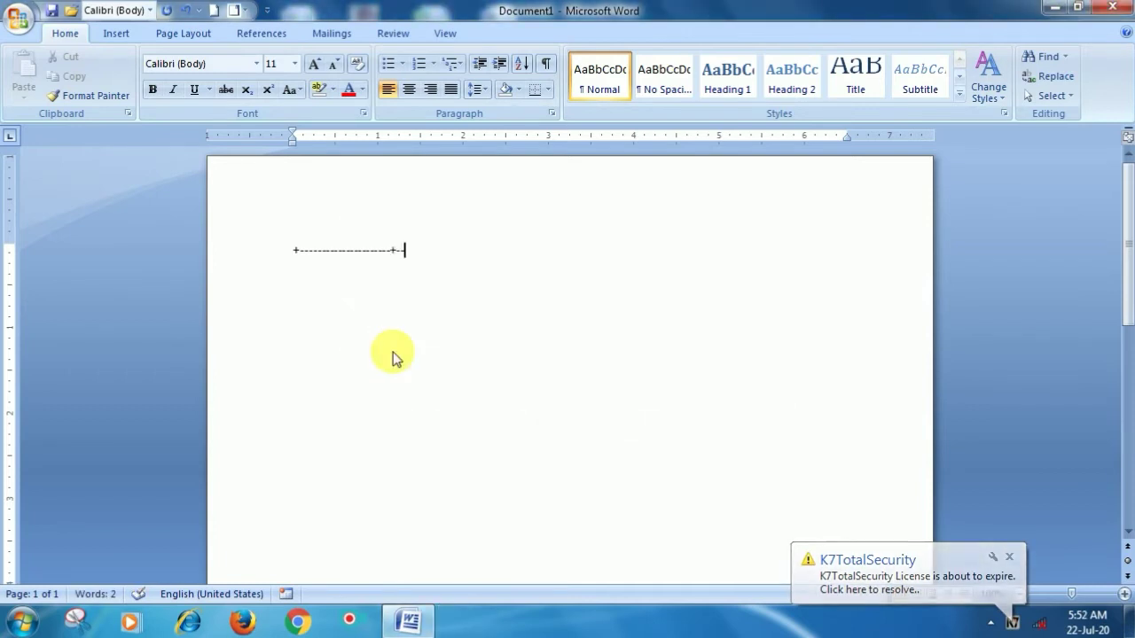
{"action": "type", "text": "-----------------"}
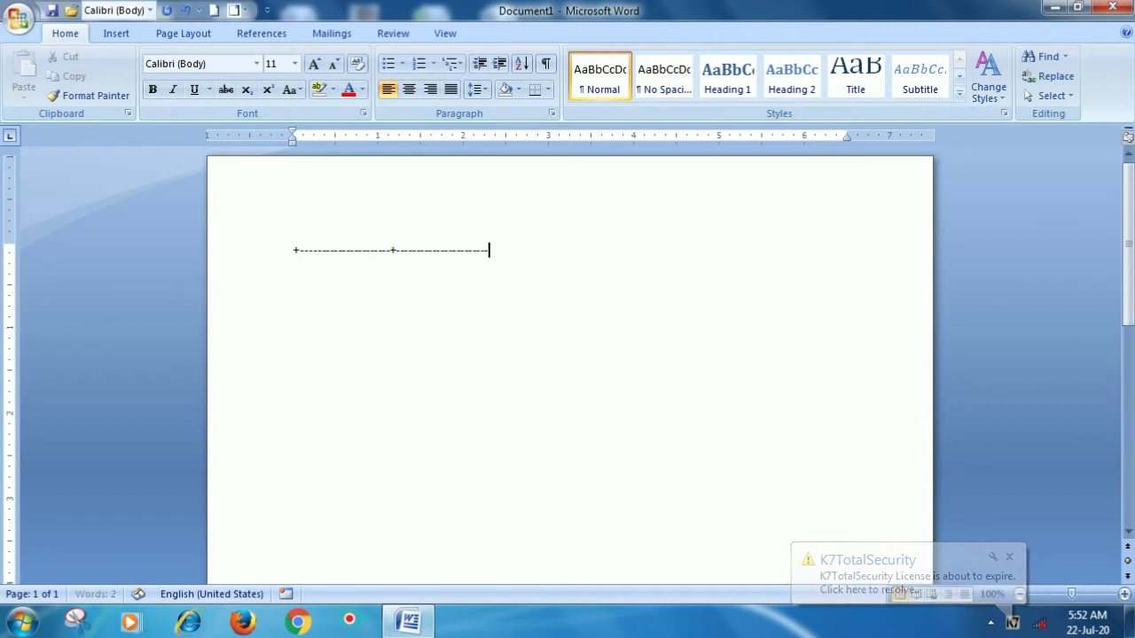
{"action": "type", "text": "+----"}
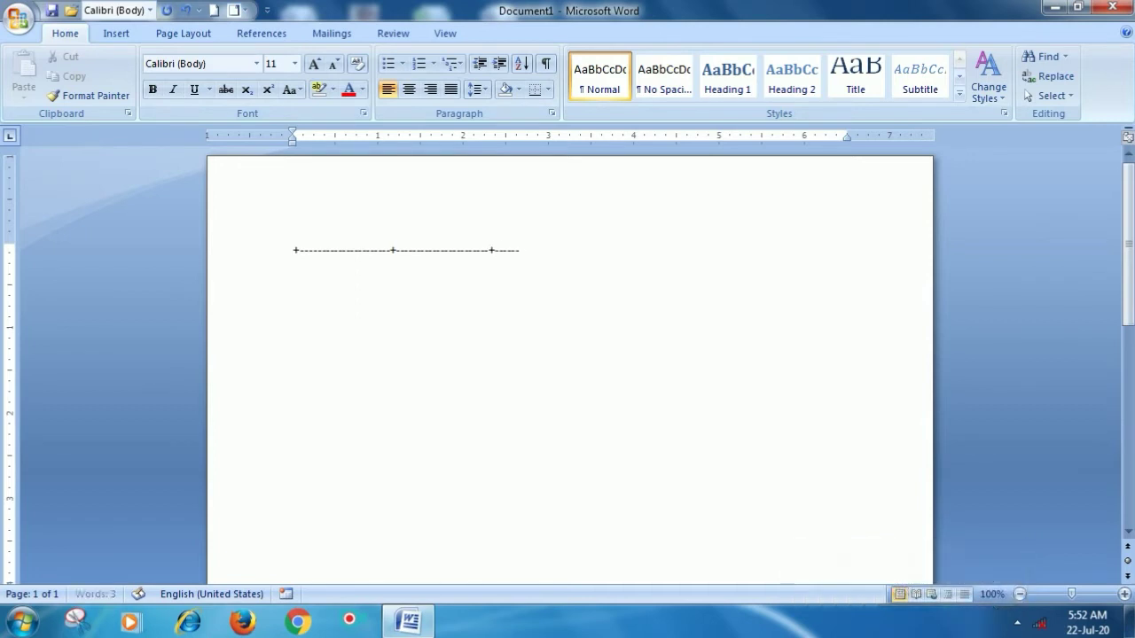
{"action": "type", "text": "-----------------------+--"}
{"action": "type", "text": "------------------------------"}
{"action": "type", "text": "+---"}
{"action": "type", "text": "---------+"}
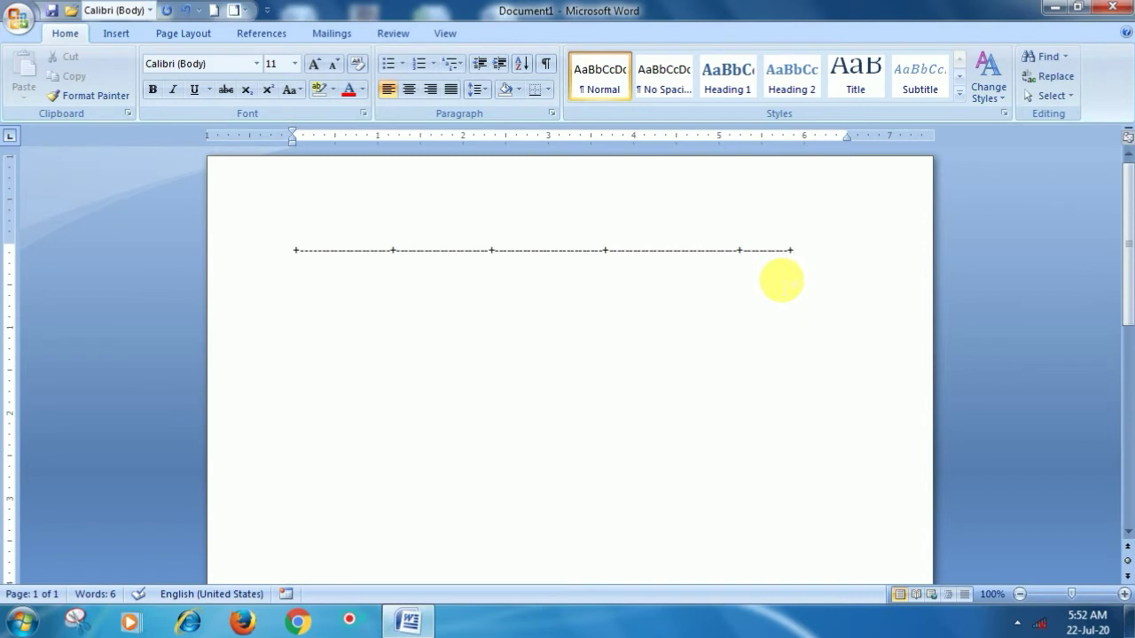
Turn the dash line into a five-column table, add rows, then select and delete it all.
{"action": "key", "text": "Return"}
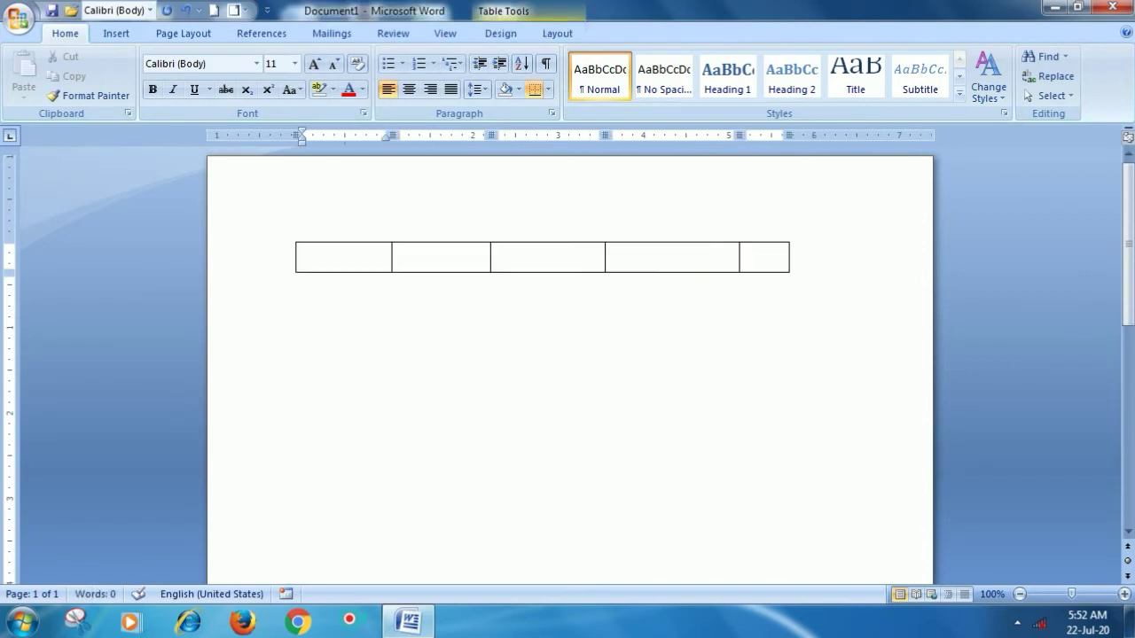
{"action": "key", "text": "Tab"}
{"action": "key", "text": "Tab"}
{"action": "key", "text": "Tab"}
{"action": "key", "text": "Tab"}
{"action": "key", "text": "Tab"}
{"action": "key", "text": "Tab"}
{"action": "key", "text": "Tab"}
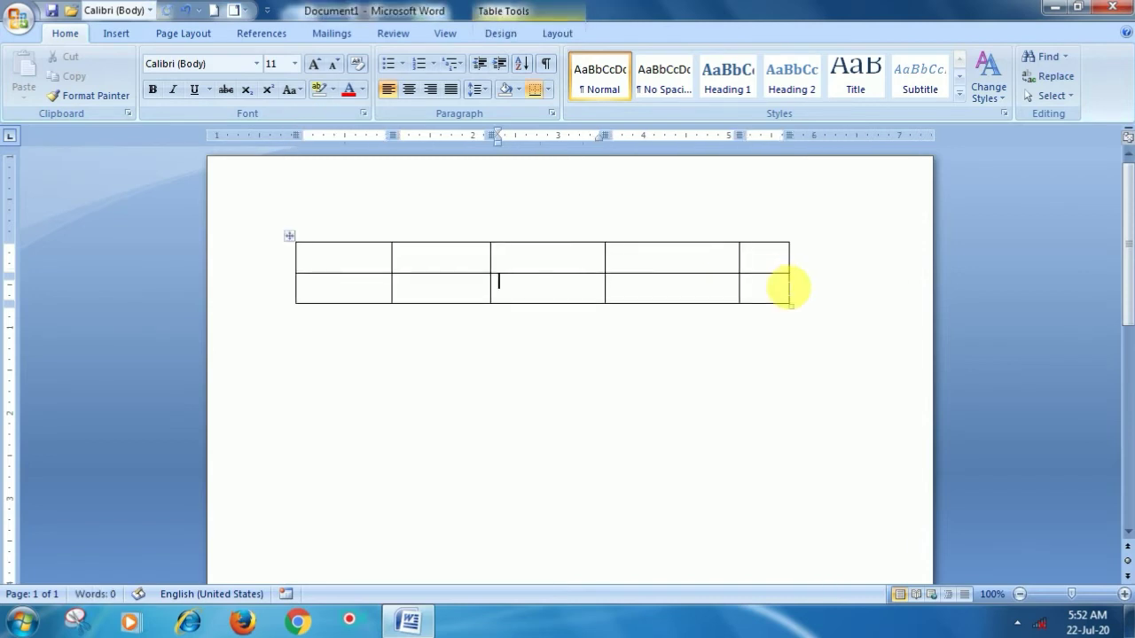
{"action": "key", "text": "Tab"}
{"action": "key", "text": "Tab"}
{"action": "key", "text": "Tab"}
{"action": "key", "text": "Tab"}
{"action": "key", "text": "Tab"}
{"action": "key", "text": "Tab"}
{"action": "key", "text": "Tab"}
{"action": "key", "text": "Tab"}
{"action": "key", "text": "Tab"}
{"action": "key", "text": "Tab"}
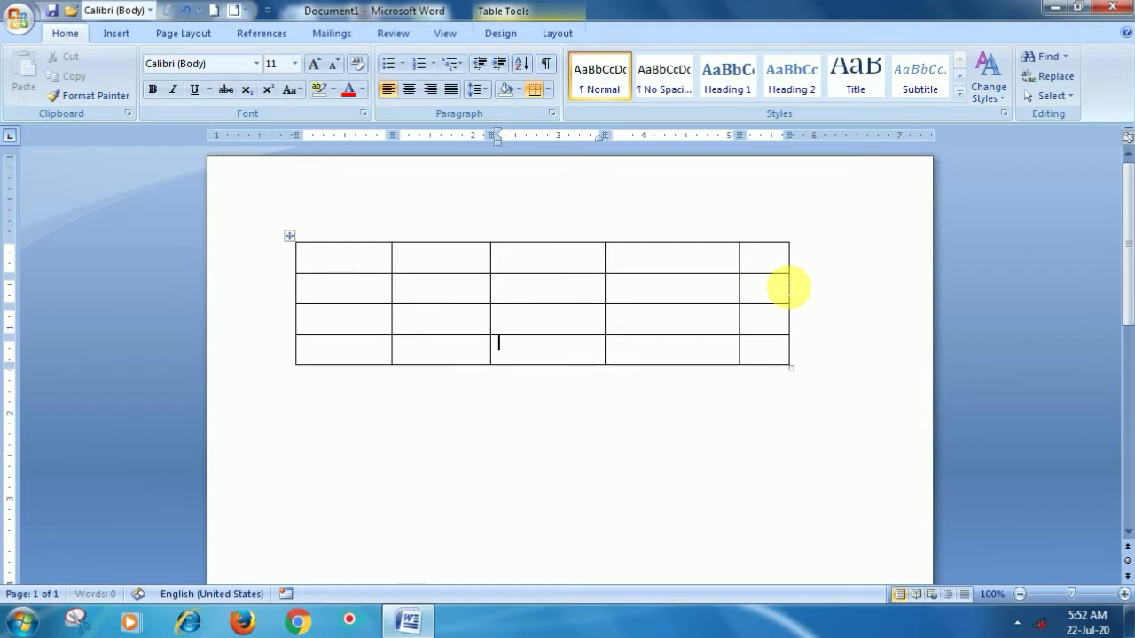
{"action": "key", "text": "Tab"}
{"action": "key", "text": "Tab"}
{"action": "key", "text": "Tab"}
{"action": "key", "text": "Tab"}
{"action": "key", "text": "Tab"}
{"action": "key", "text": "Tab"}
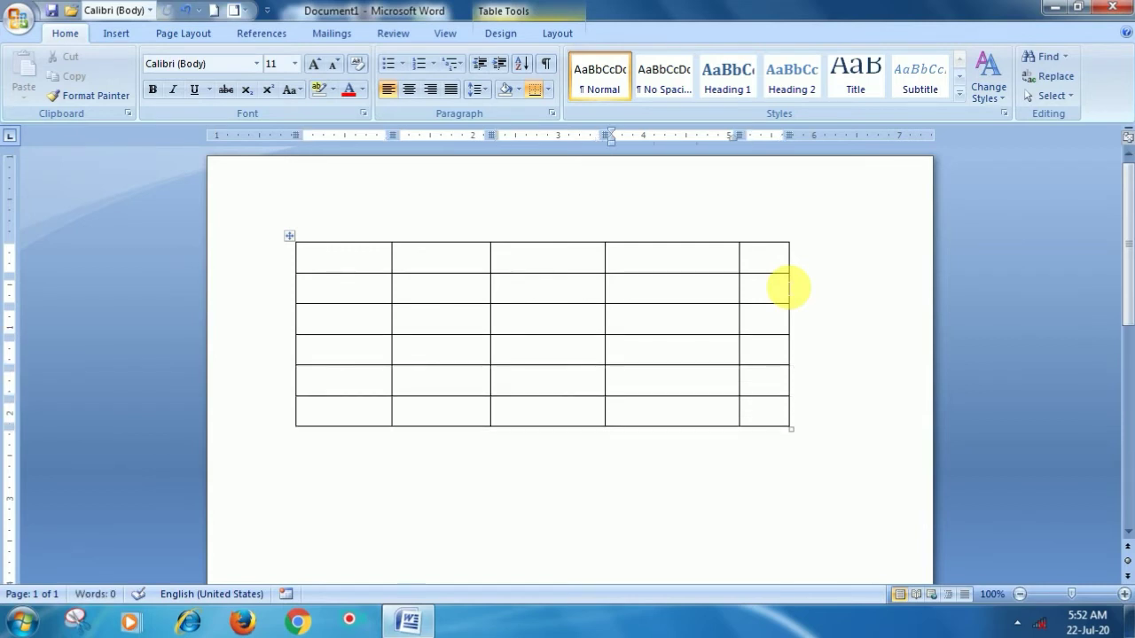
{"action": "key", "text": "ctrl+a"}
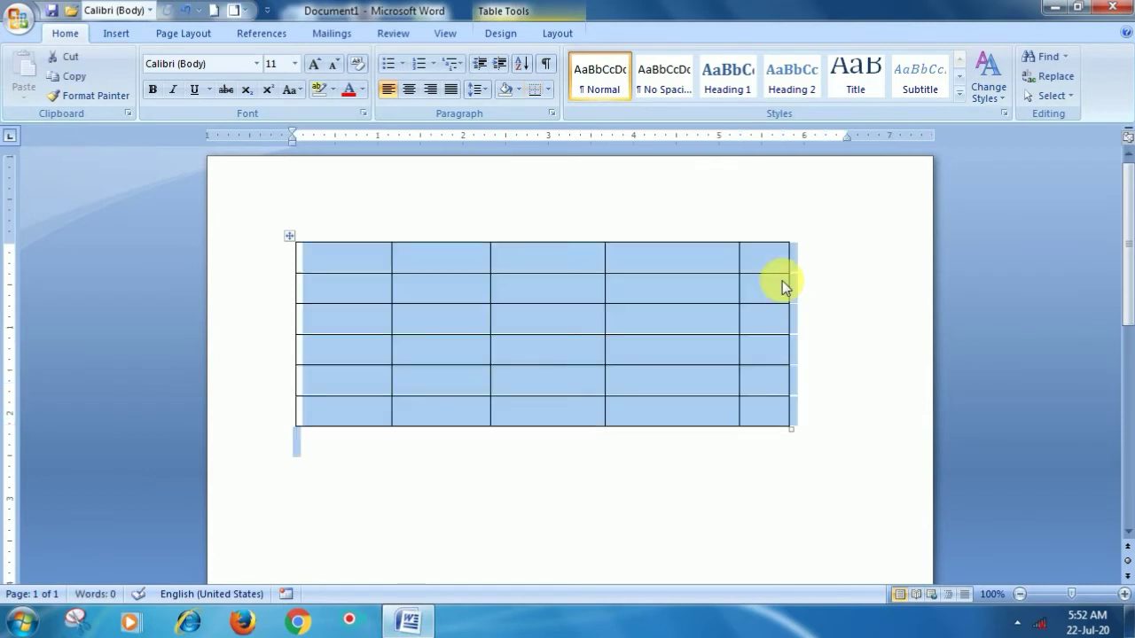
{"action": "key", "text": "Delete"}
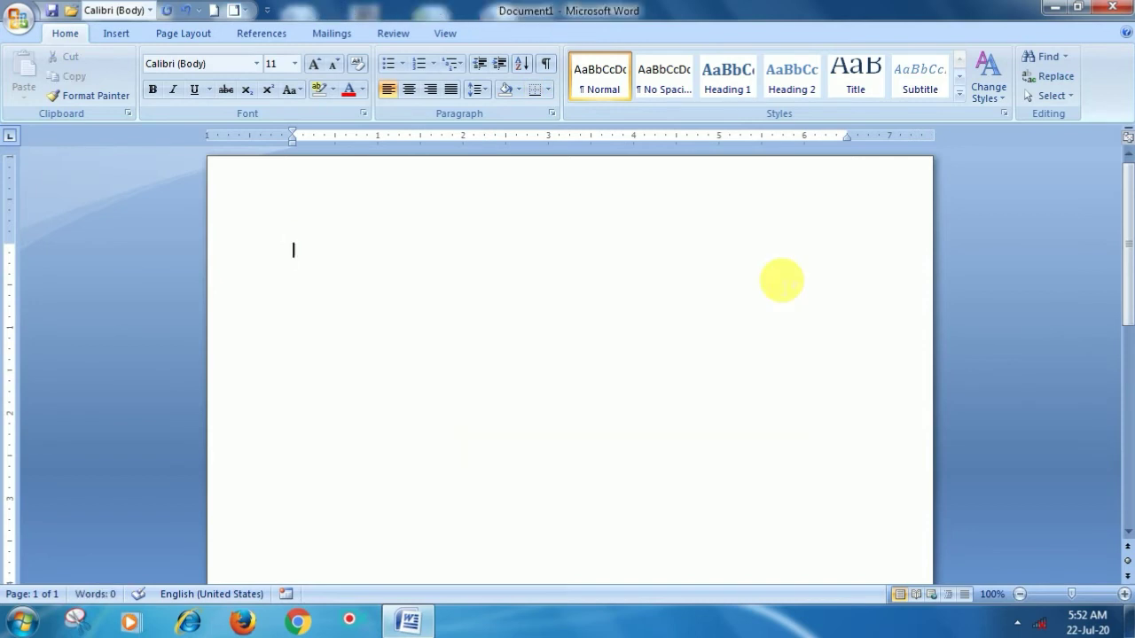
{"action": "left_click", "coordinate": [550, 94]}
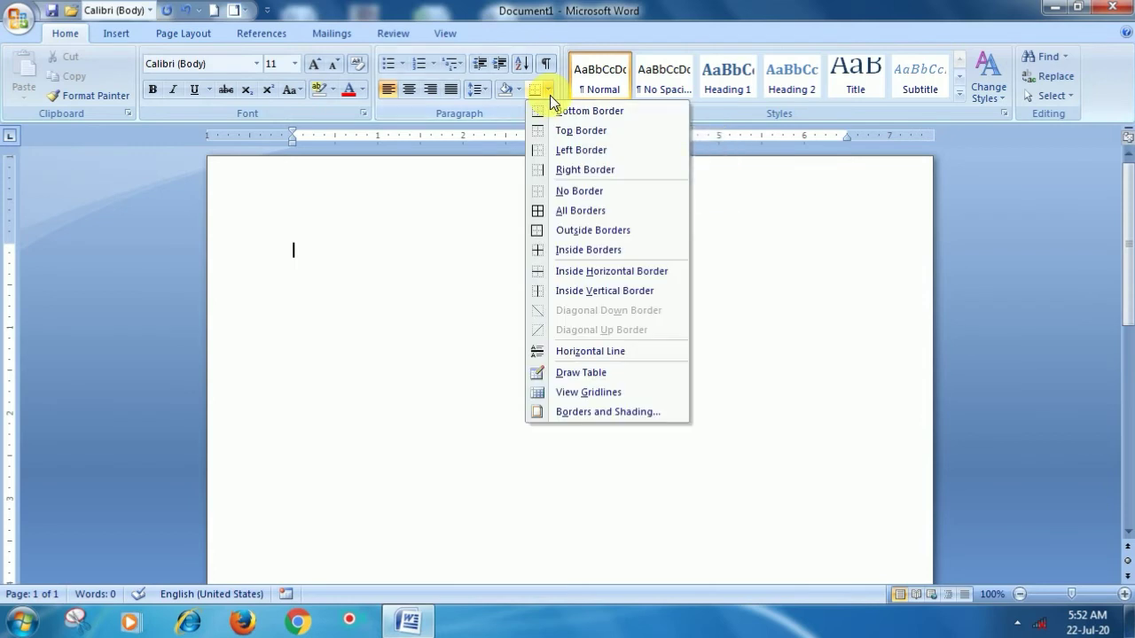
{"action": "left_click", "coordinate": [593, 373]}
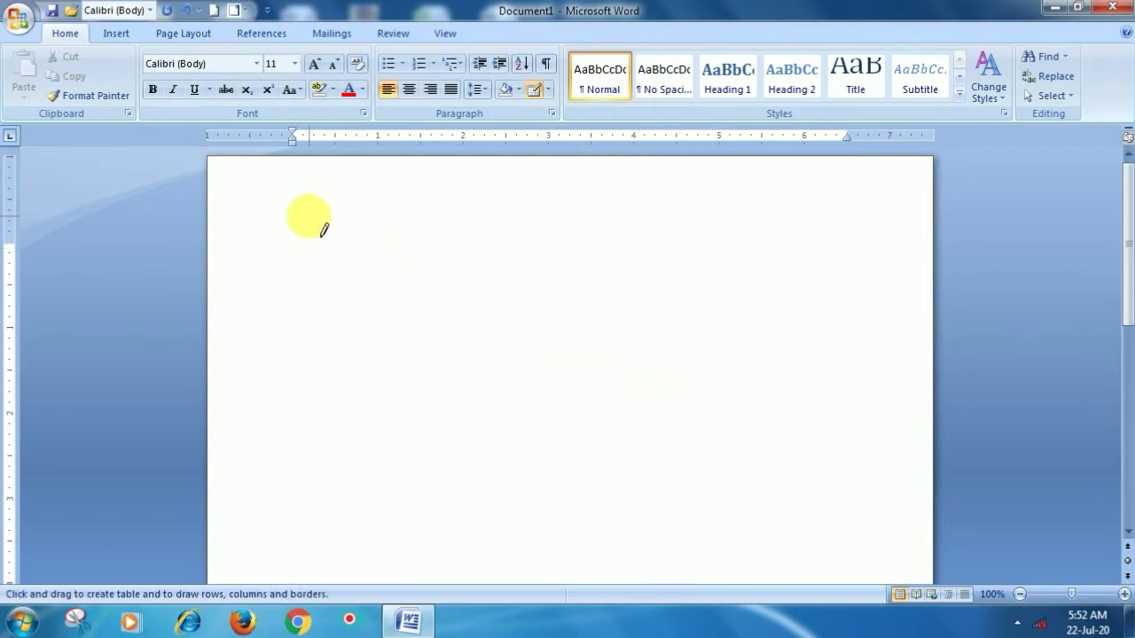
{"action": "mouse_move", "coordinate": [308, 215]}
{"action": "left_mouse_down"}
{"action": "mouse_move", "coordinate": [738, 348]}
{"action": "mouse_move", "coordinate": [821, 390]}
{"action": "left_mouse_up"}
{"action": "left_click_drag", "start_coordinate": [411, 258], "coordinate": [412, 338]}
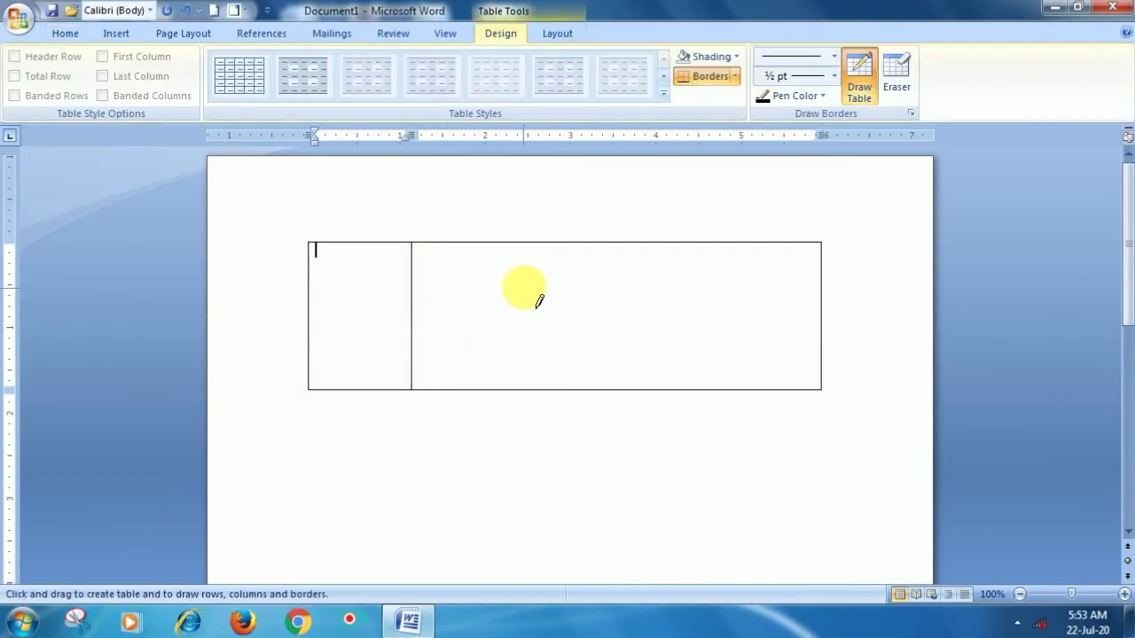
{"action": "left_click_drag", "start_coordinate": [524, 266], "coordinate": [523, 388]}
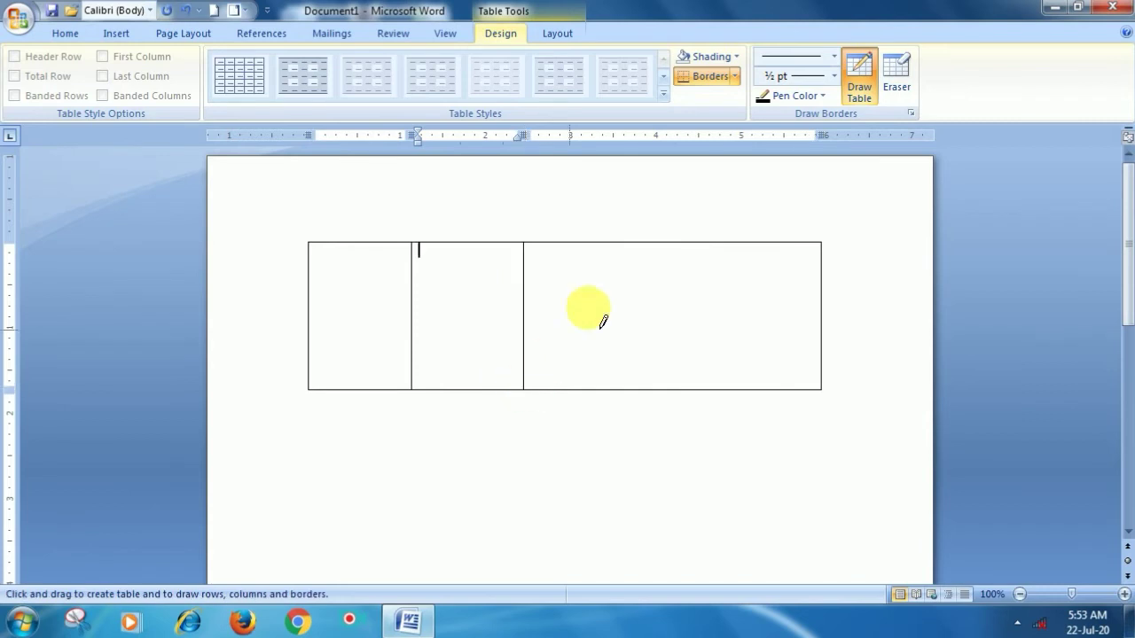
{"action": "left_click_drag", "start_coordinate": [651, 255], "coordinate": [654, 353]}
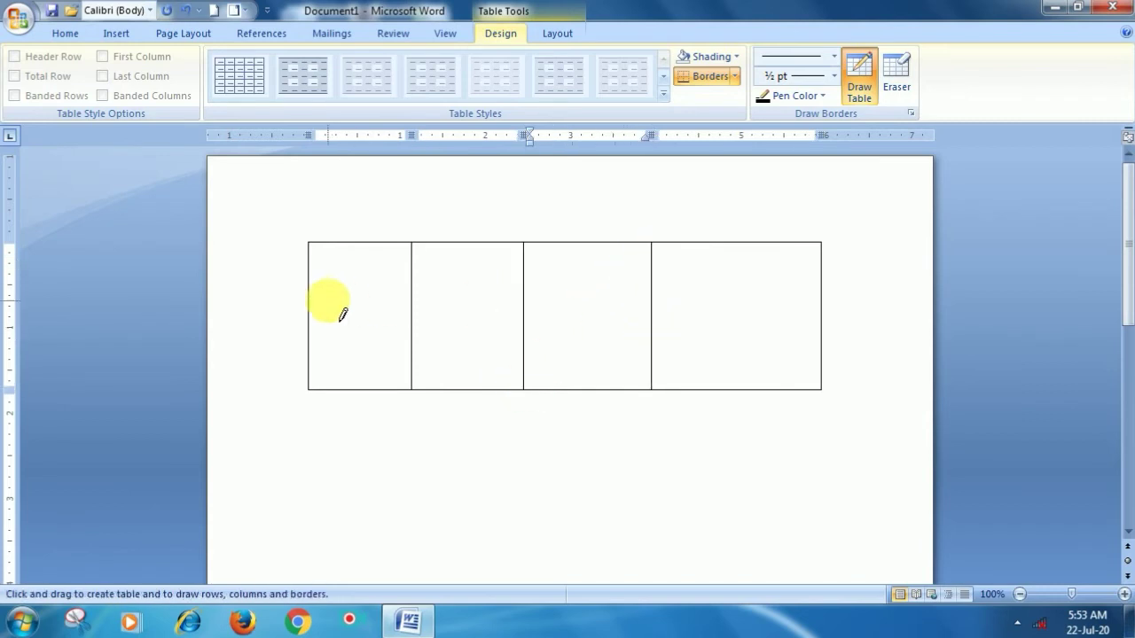
{"action": "left_click_drag", "start_coordinate": [328, 301], "coordinate": [669, 328]}
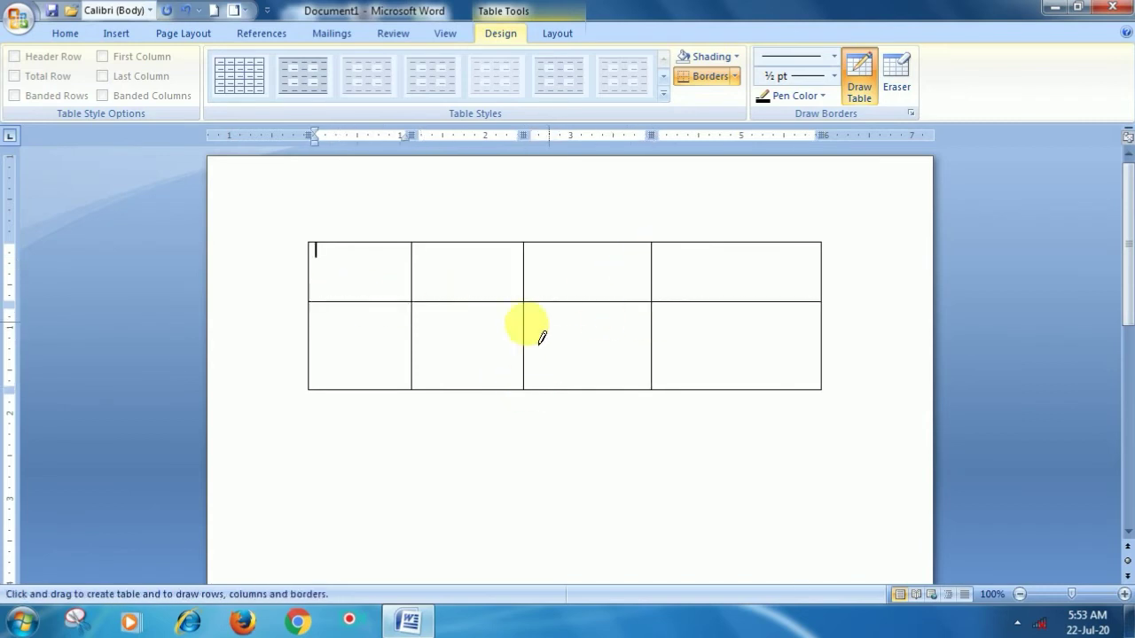
{"action": "left_click_drag", "start_coordinate": [335, 348], "coordinate": [725, 373]}
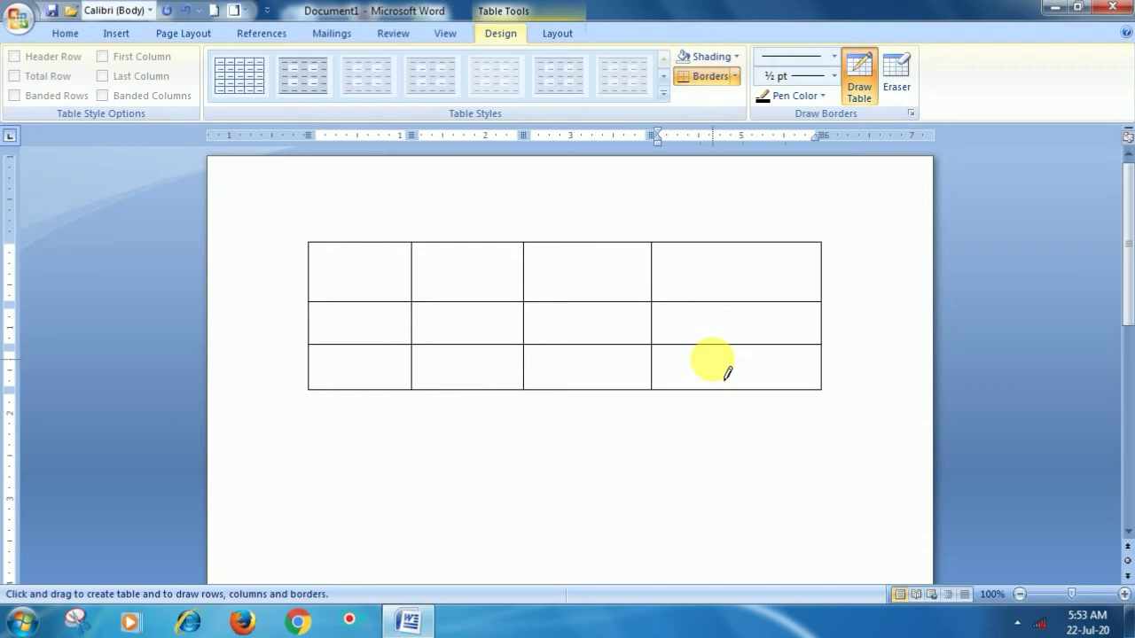
{"action": "key", "text": "ctrl+a"}
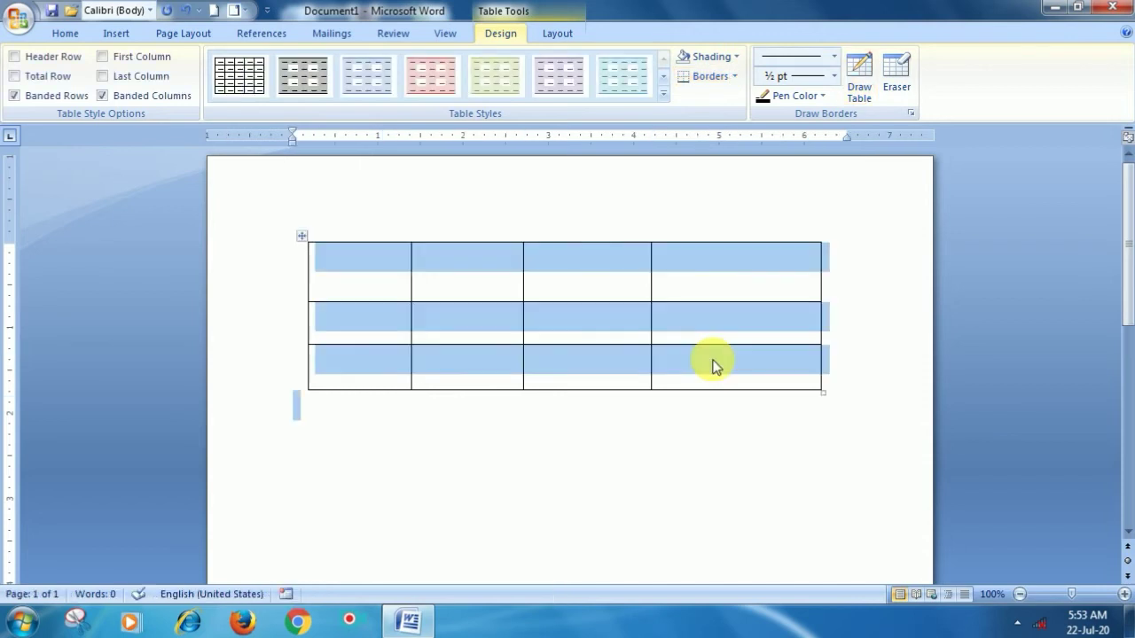
{"action": "key", "text": "Delete"}
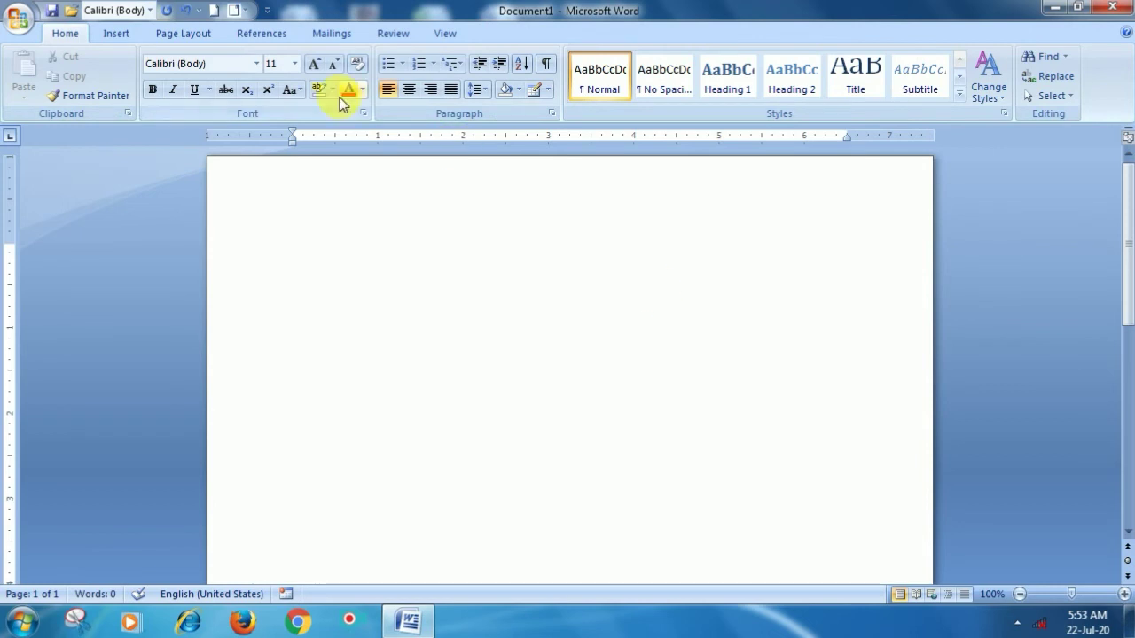
{"action": "left_click", "coordinate": [120, 39]}
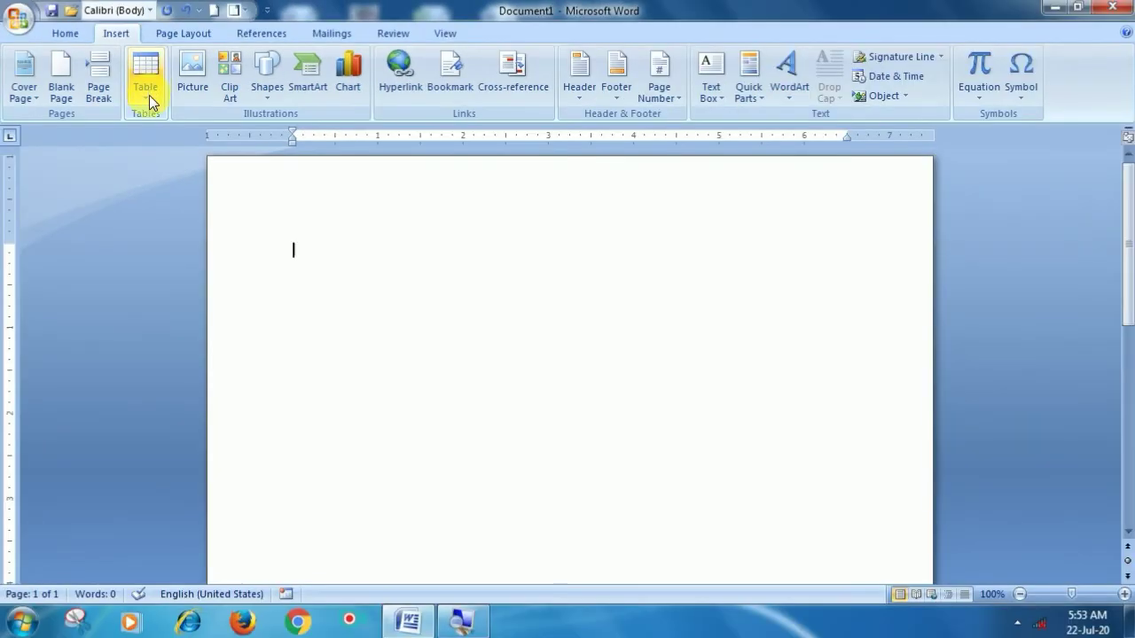
{"action": "left_click", "coordinate": [149, 95]}
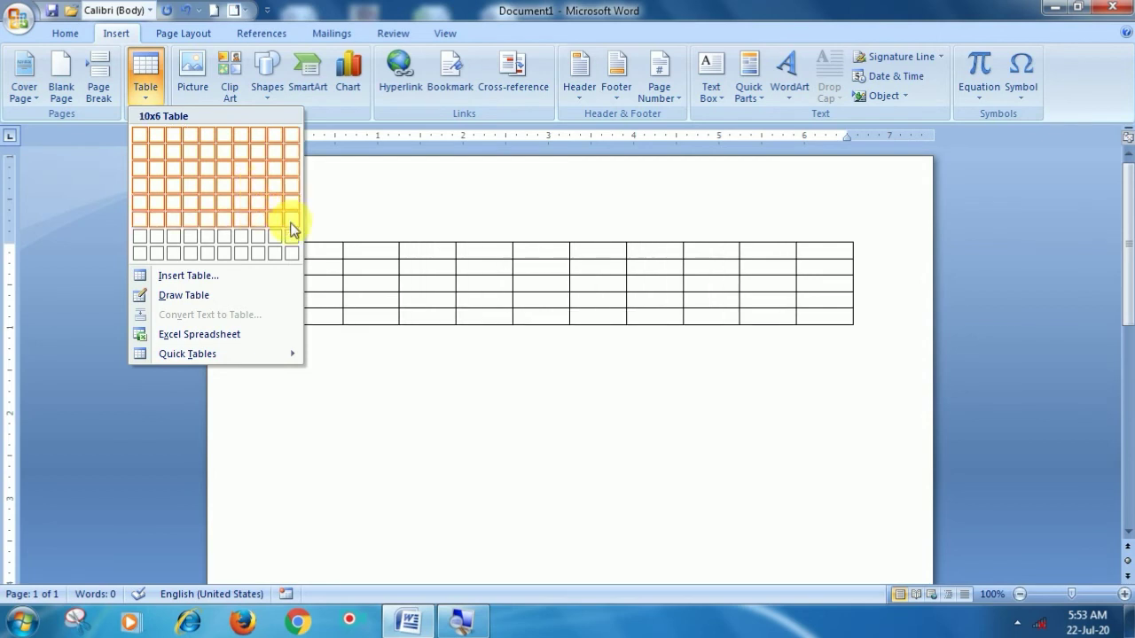
{"action": "left_click", "coordinate": [254, 194]}
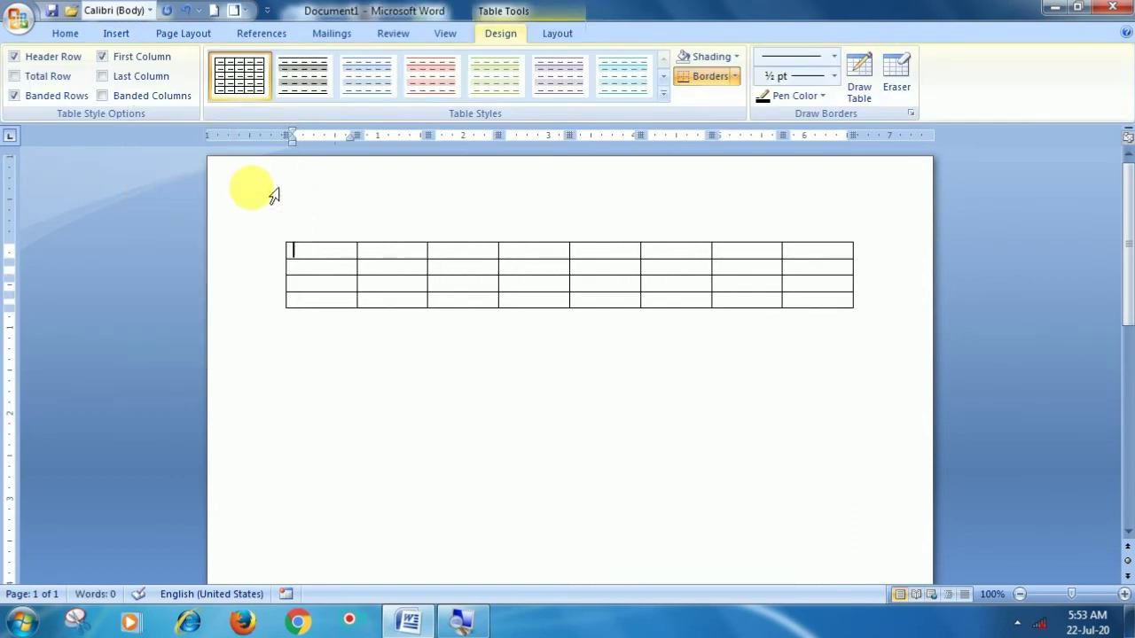
{"action": "key", "text": "ctrl+a"}
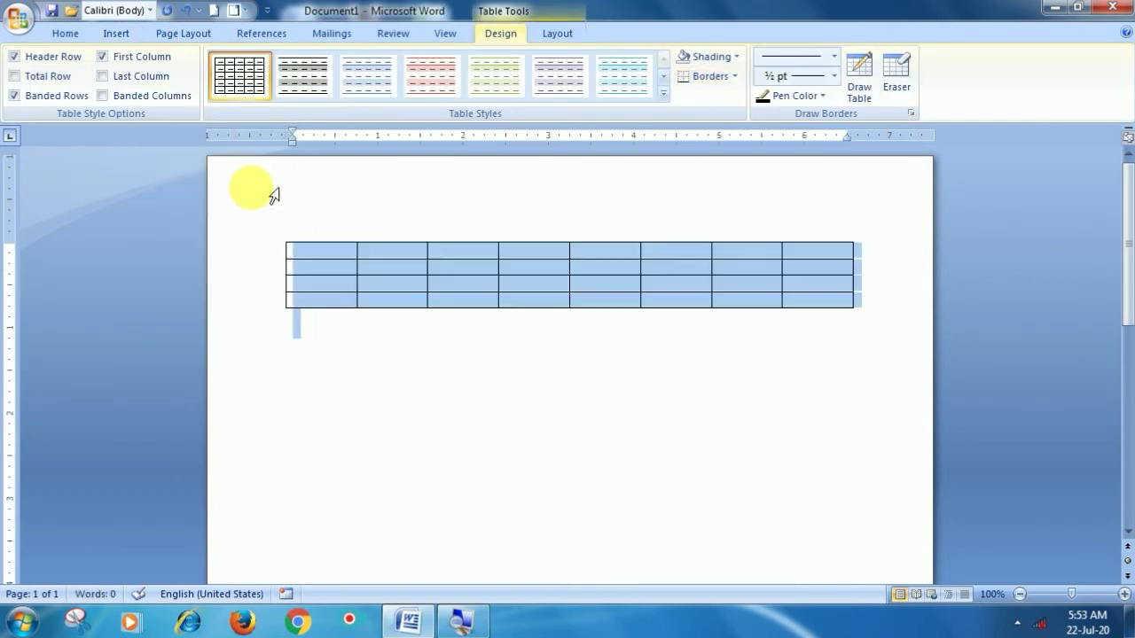
{"action": "key", "text": "Delete"}
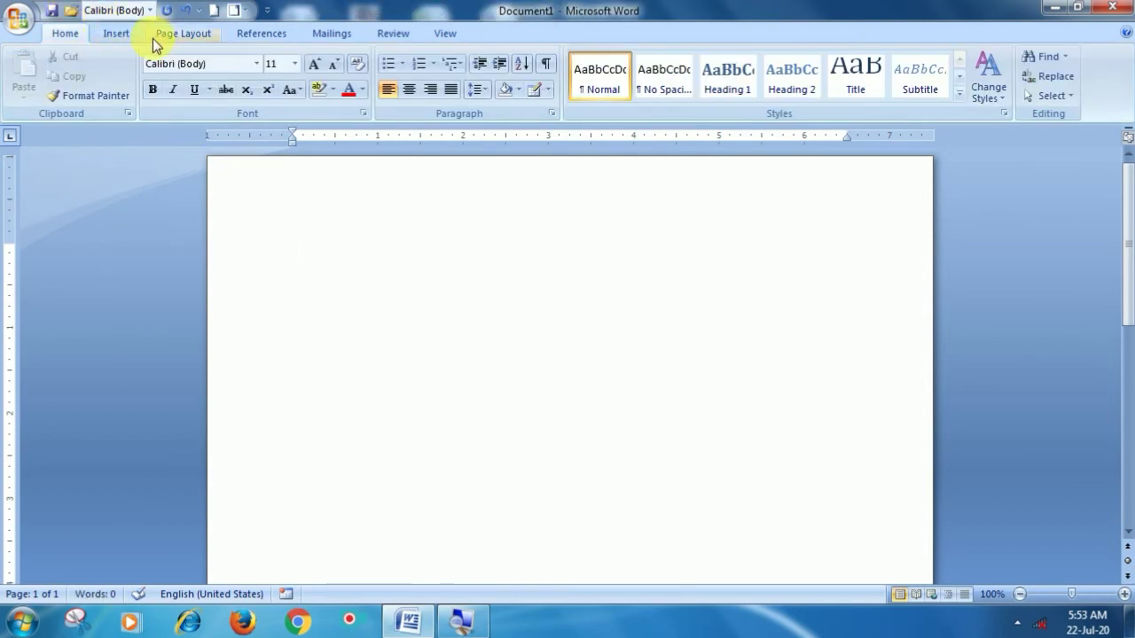
Open Insert > Table > Insert Table and enter 8 columns and 3 rows.
{"action": "left_click", "coordinate": [127, 34]}
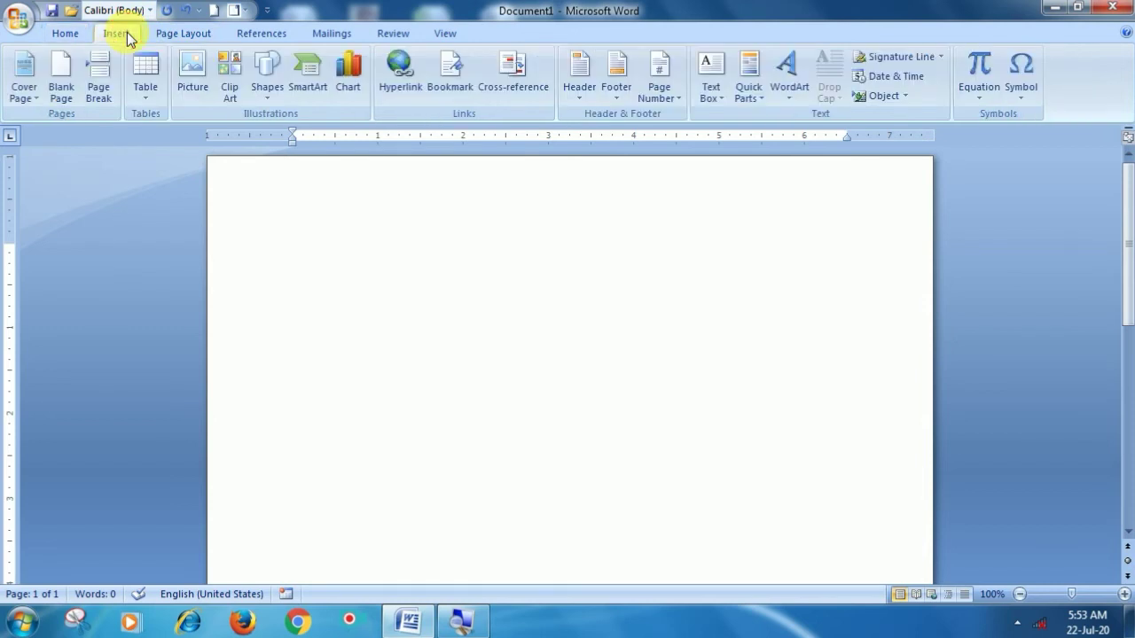
{"action": "left_click", "coordinate": [153, 102]}
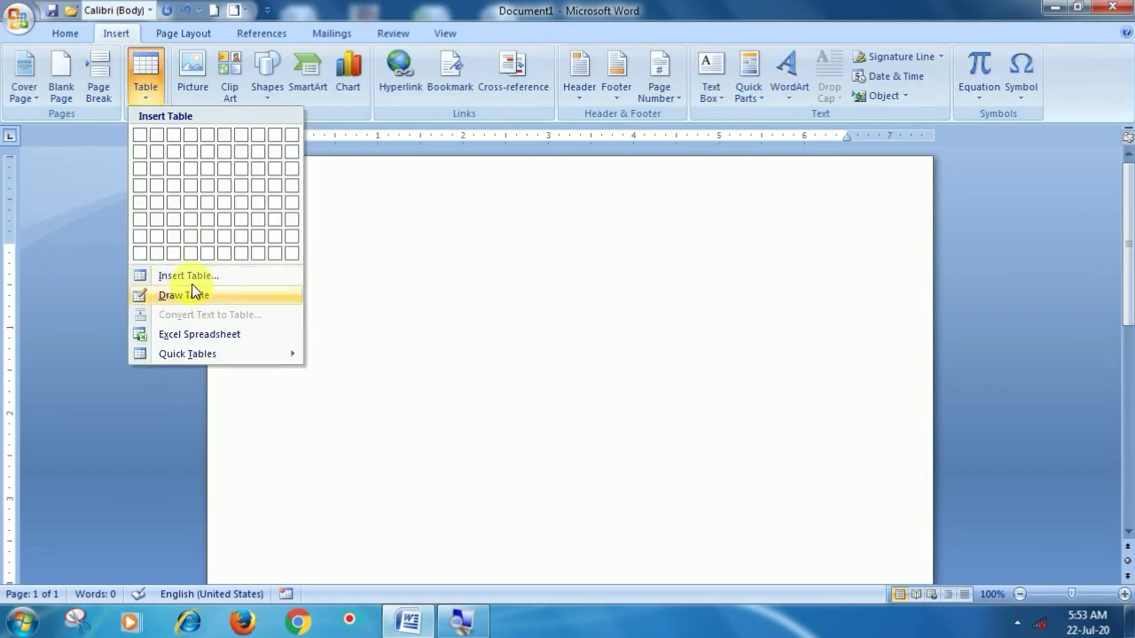
{"action": "left_click", "coordinate": [225, 277]}
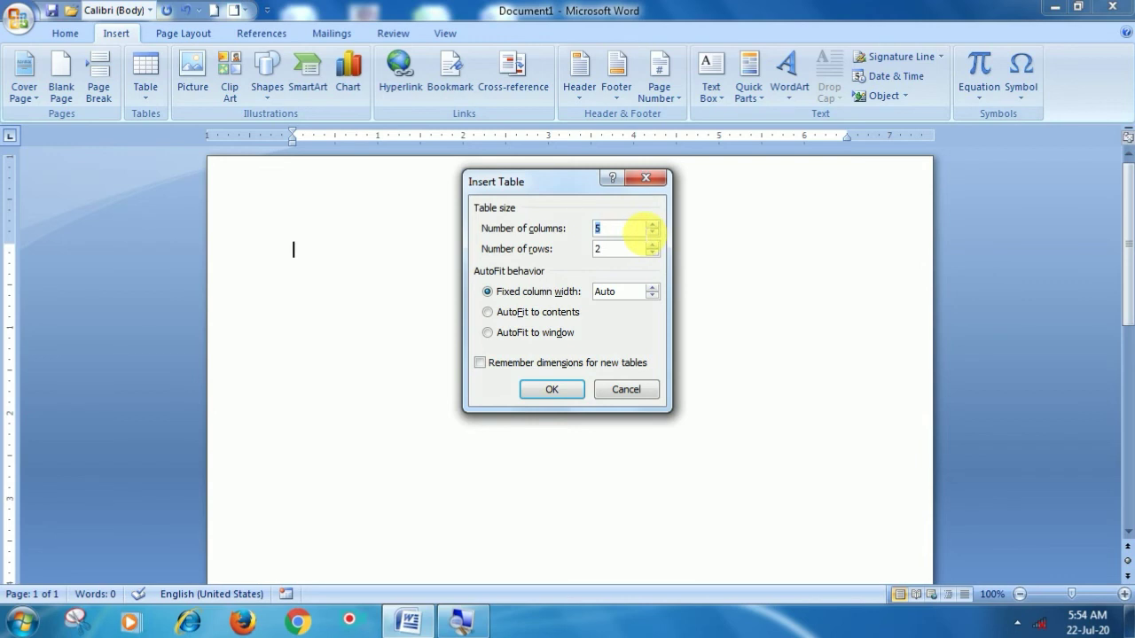
{"action": "type", "text": "8"}
{"action": "key", "text": "BackSpace"}
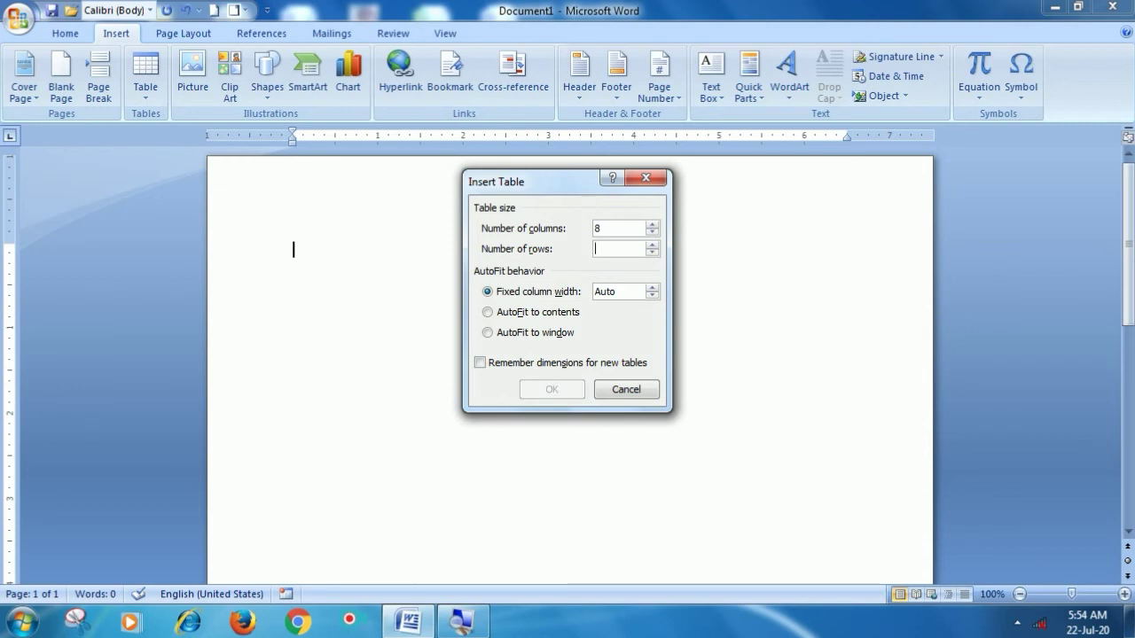
{"action": "type", "text": "3"}
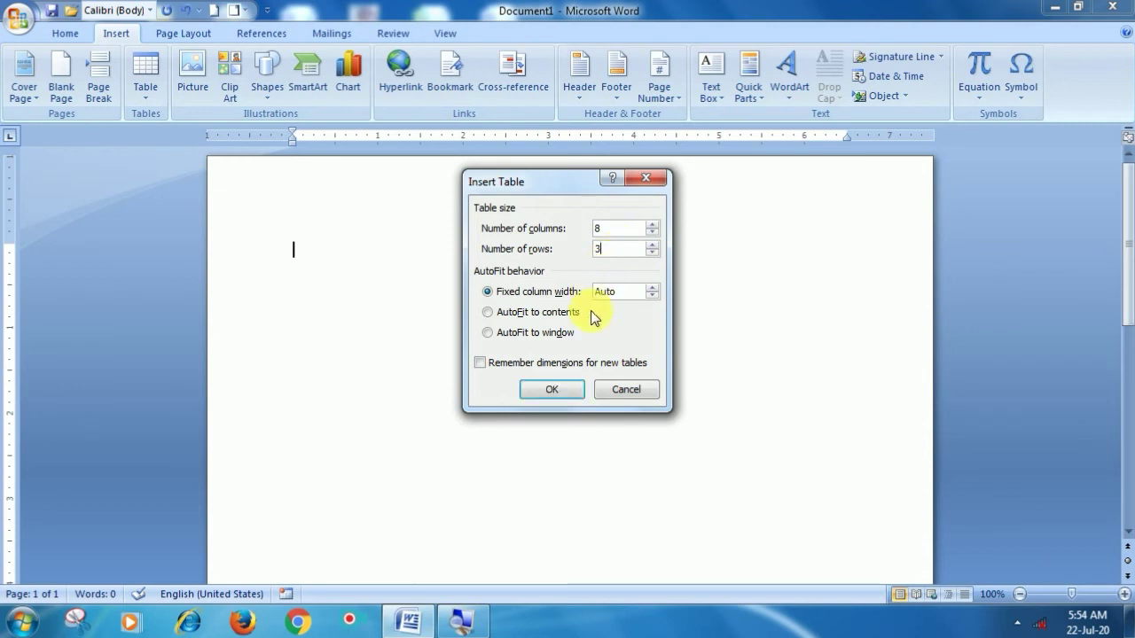
Confirm the Insert Table dialog to place the empty 8×3 table on the page.
{"action": "left_click", "coordinate": [552, 389]}
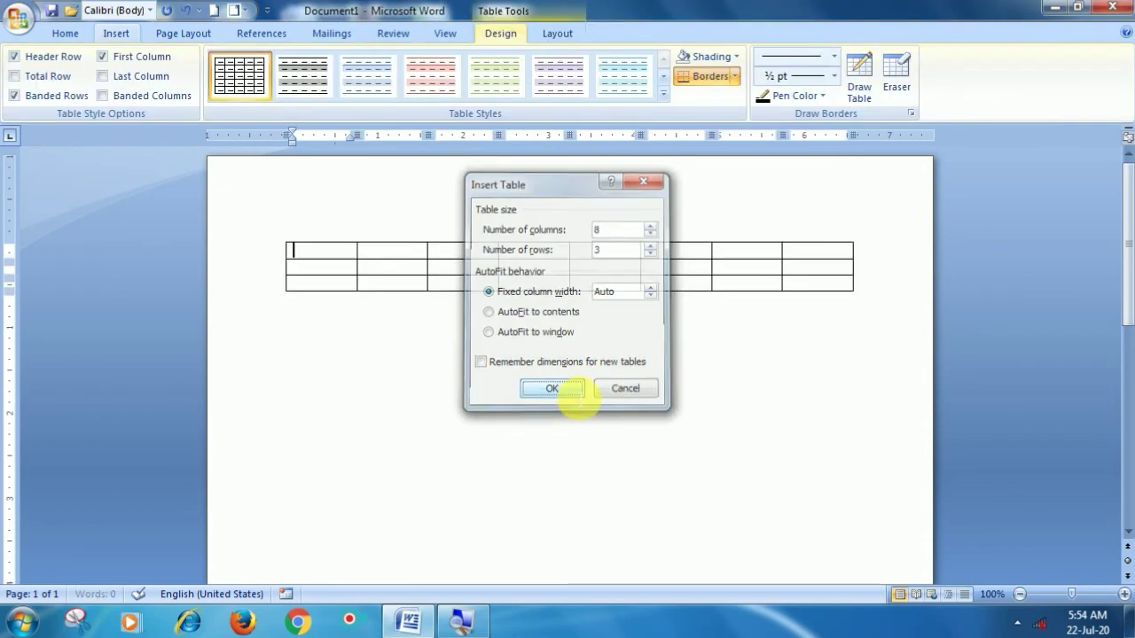